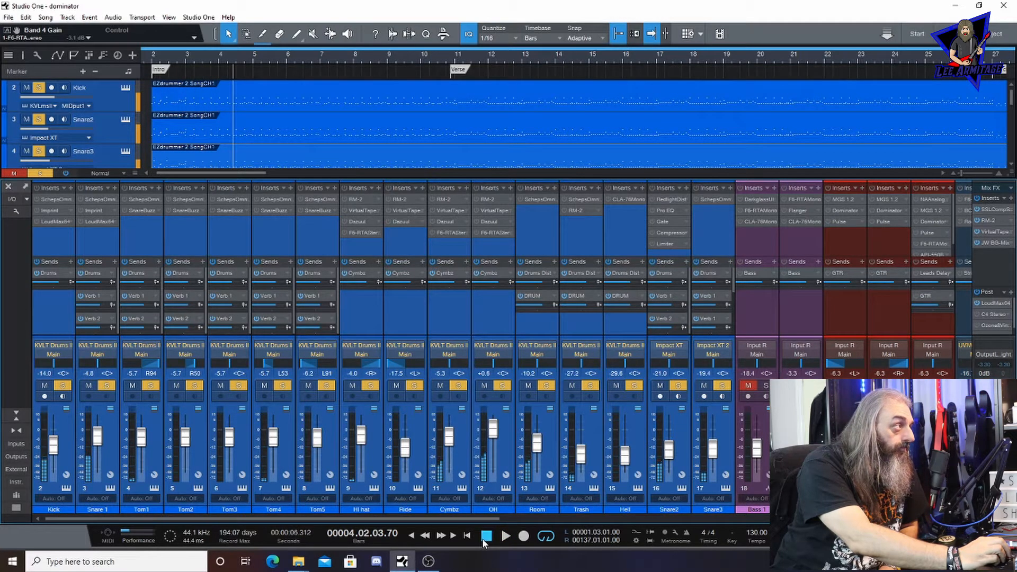
Step: Play back the soloed drum mix from the start of the intro, then stop playback
{"action": "left_click", "coordinate": [485, 536]}
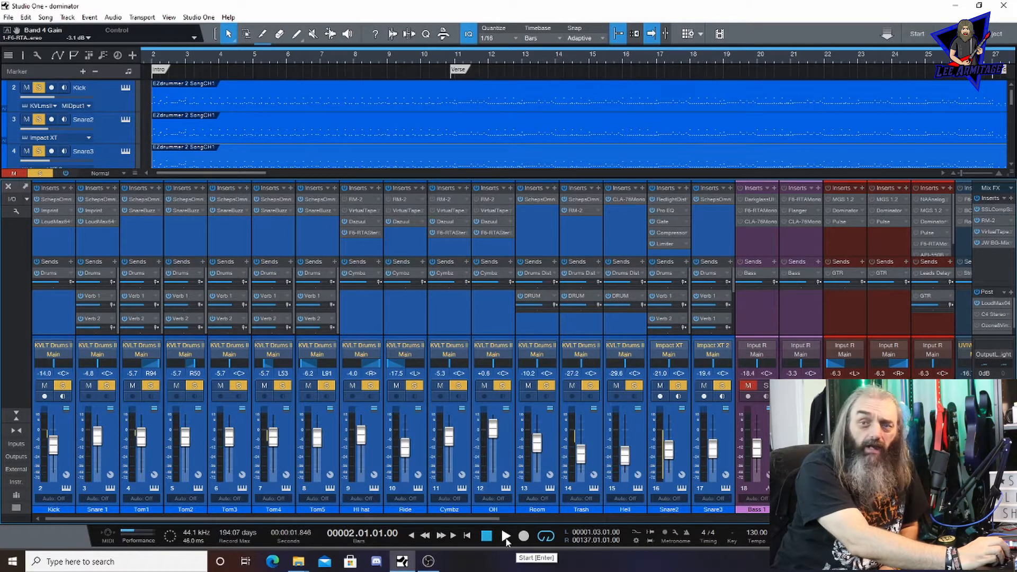
{"action": "left_click", "coordinate": [506, 538]}
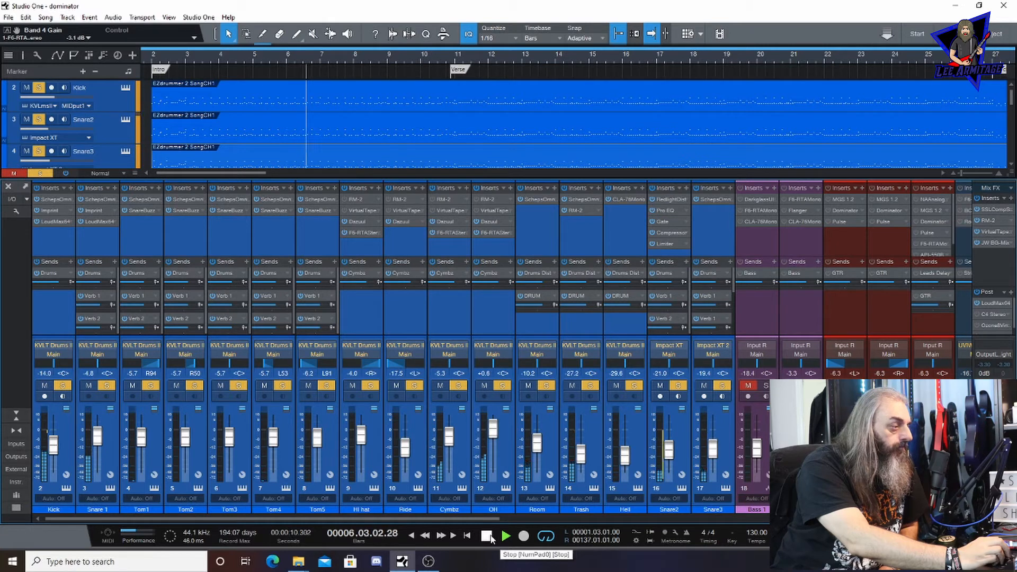
{"action": "left_click", "coordinate": [486, 536]}
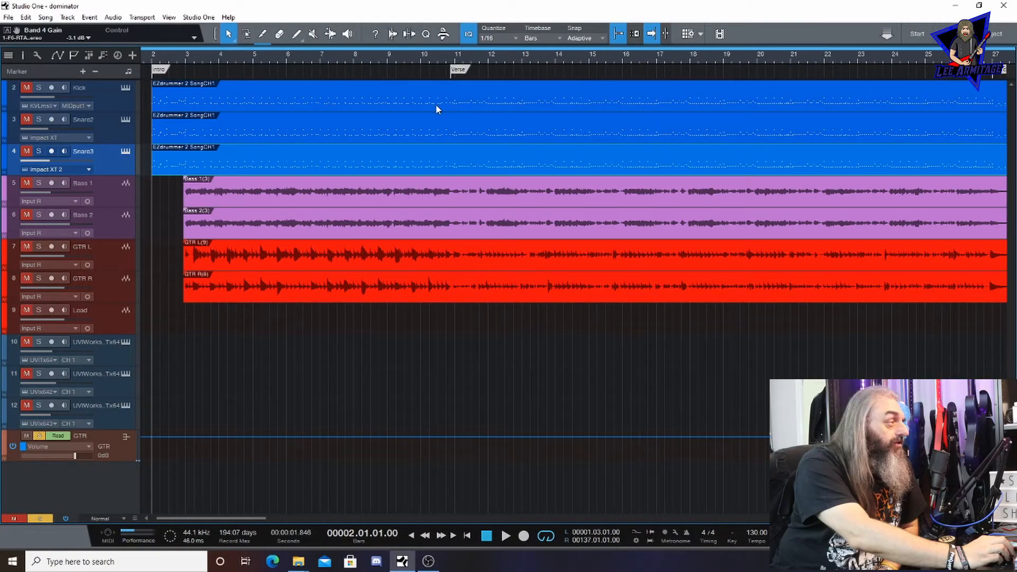
Step: Go through the Kick, Snare2 and Snare3 tracks, then view the Kick track's KVLT Drums II instrument and close it
{"action": "left_click", "coordinate": [436, 104]}
{"action": "left_click", "coordinate": [440, 129]}
{"action": "left_click", "coordinate": [435, 155]}
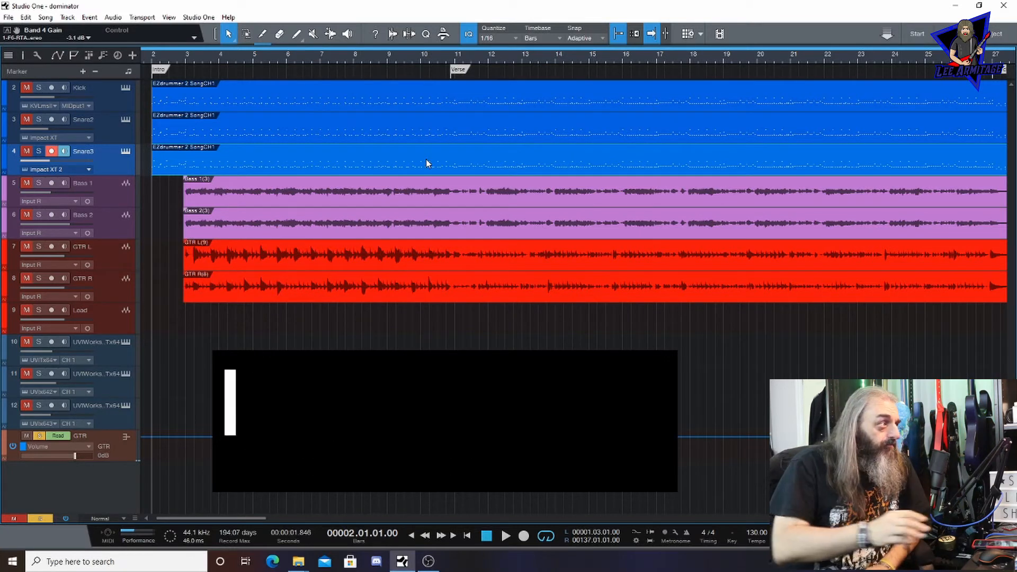
{"action": "left_click", "coordinate": [425, 93]}
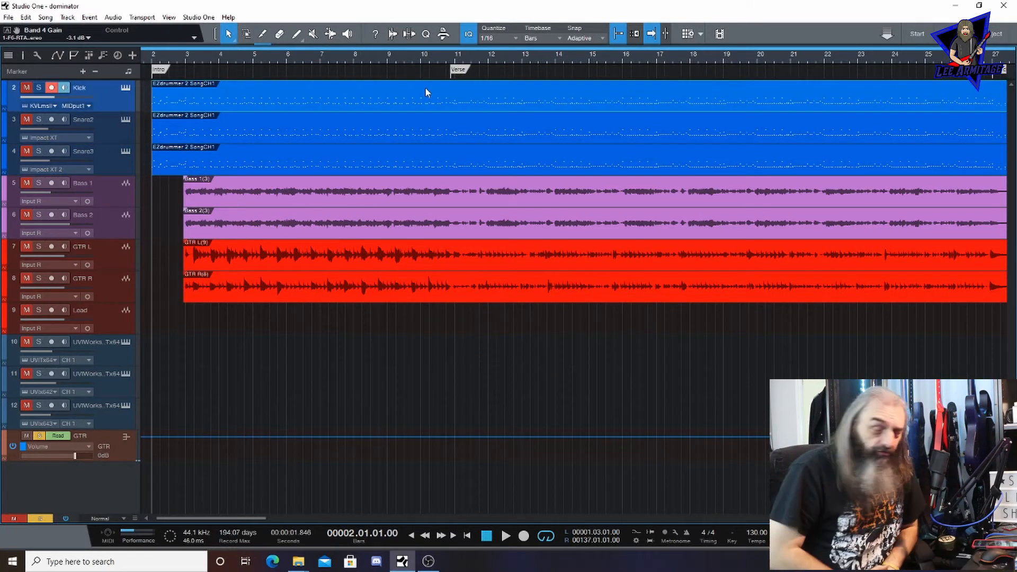
{"action": "left_click", "coordinate": [126, 88]}
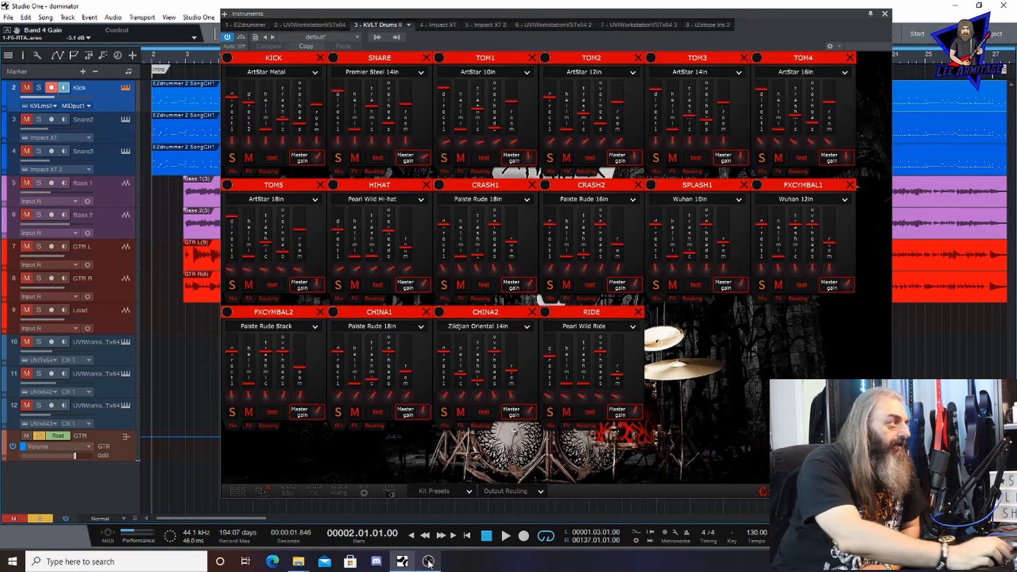
{"action": "left_click", "coordinate": [888, 16]}
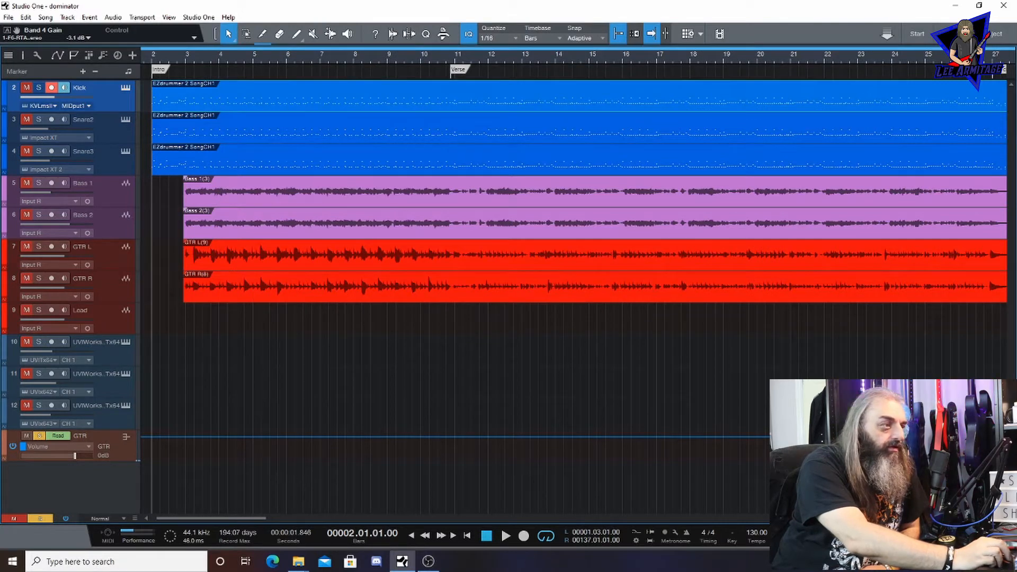
Step: Open the Kick part in the note editor and set the editor's snap mode to Quantize
{"action": "left_click", "coordinate": [947, 536]}
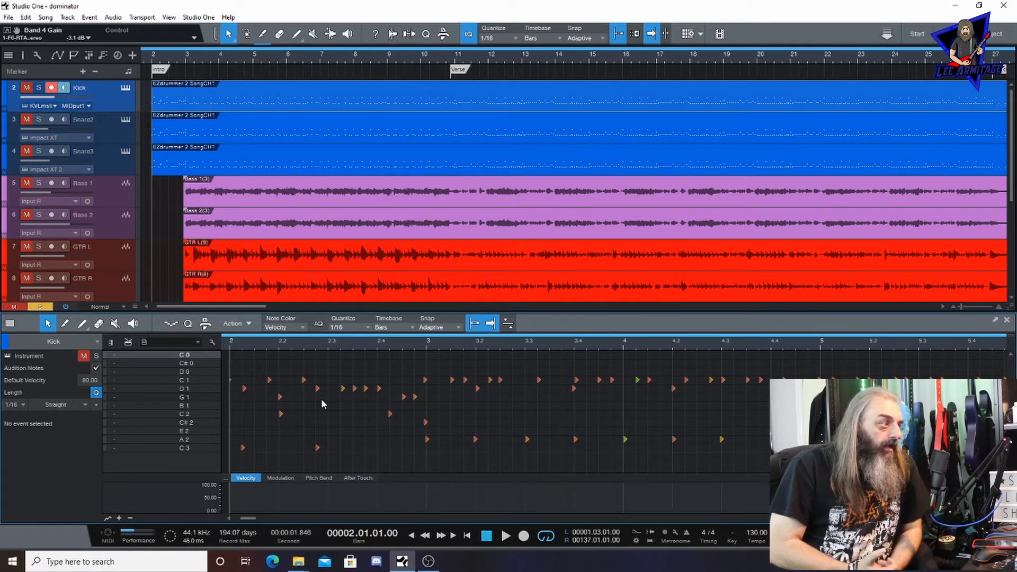
{"action": "left_click", "coordinate": [457, 328]}
{"action": "left_click", "coordinate": [451, 362]}
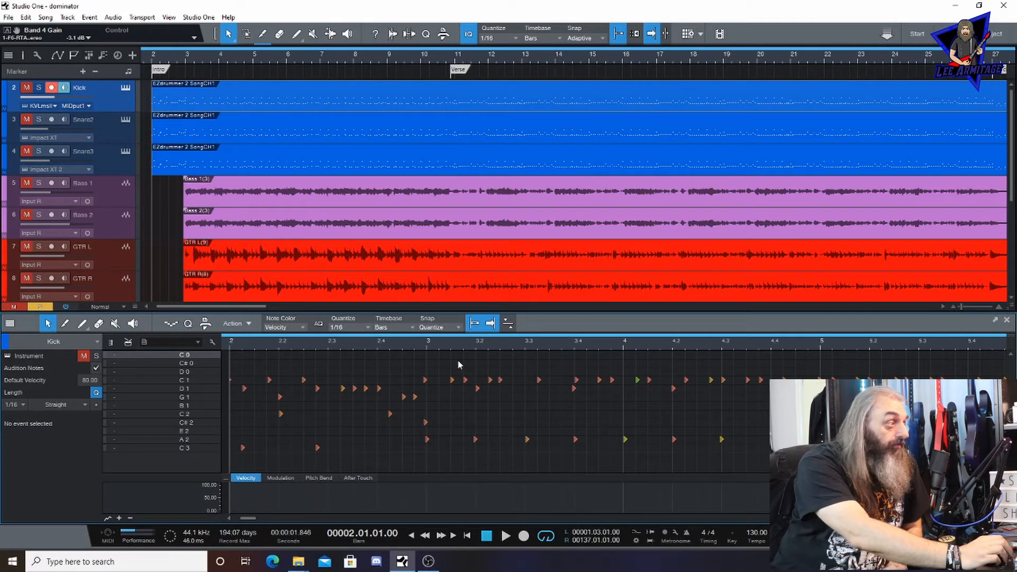
Step: Set the note editor's snap mode to Adaptive and turn off Snap To Grid
{"action": "left_click", "coordinate": [446, 329]}
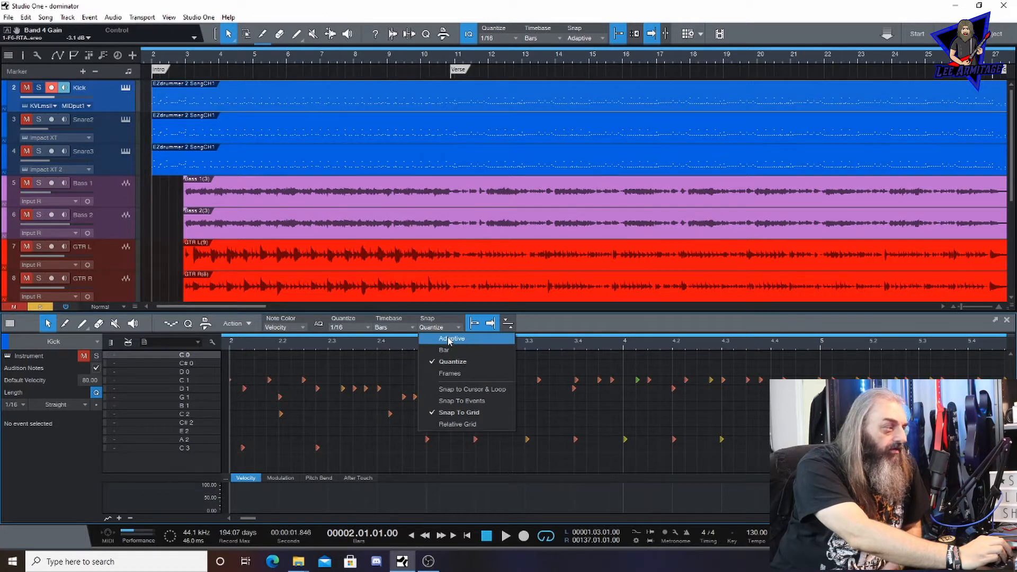
{"action": "left_click", "coordinate": [448, 340]}
{"action": "left_click", "coordinate": [439, 326]}
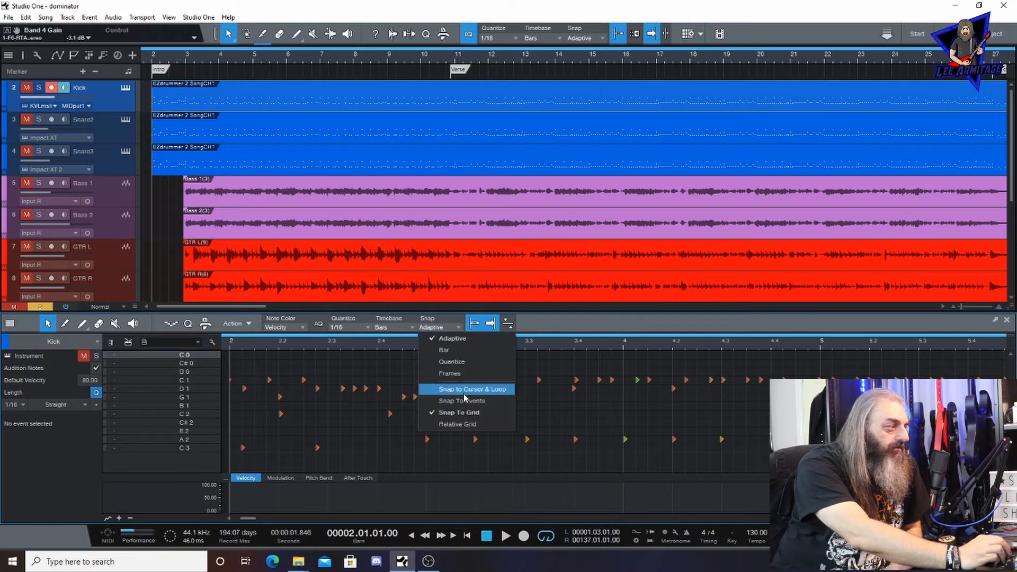
{"action": "left_click", "coordinate": [473, 414]}
{"action": "left_click", "coordinate": [441, 328]}
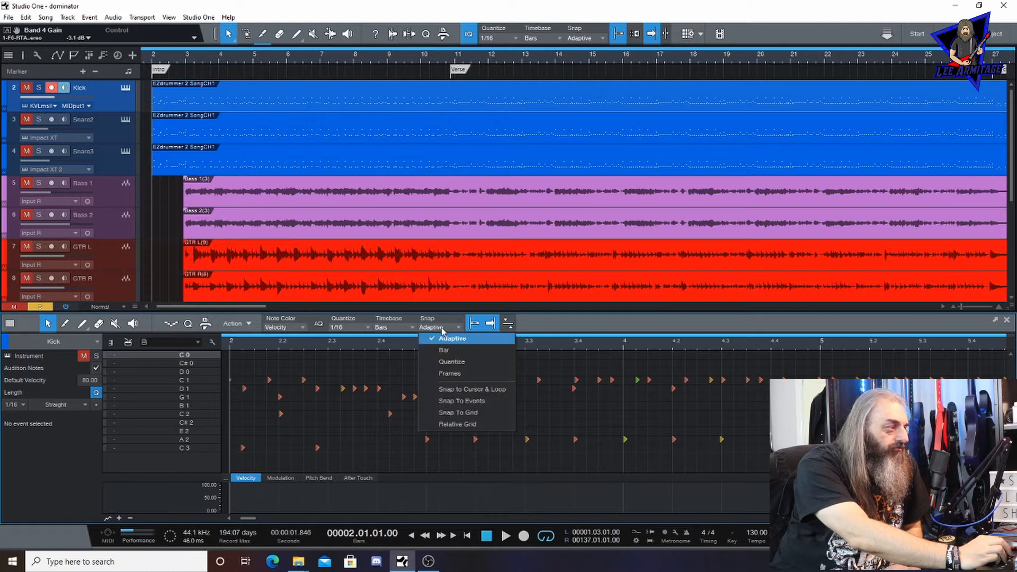
{"action": "left_click", "coordinate": [441, 338]}
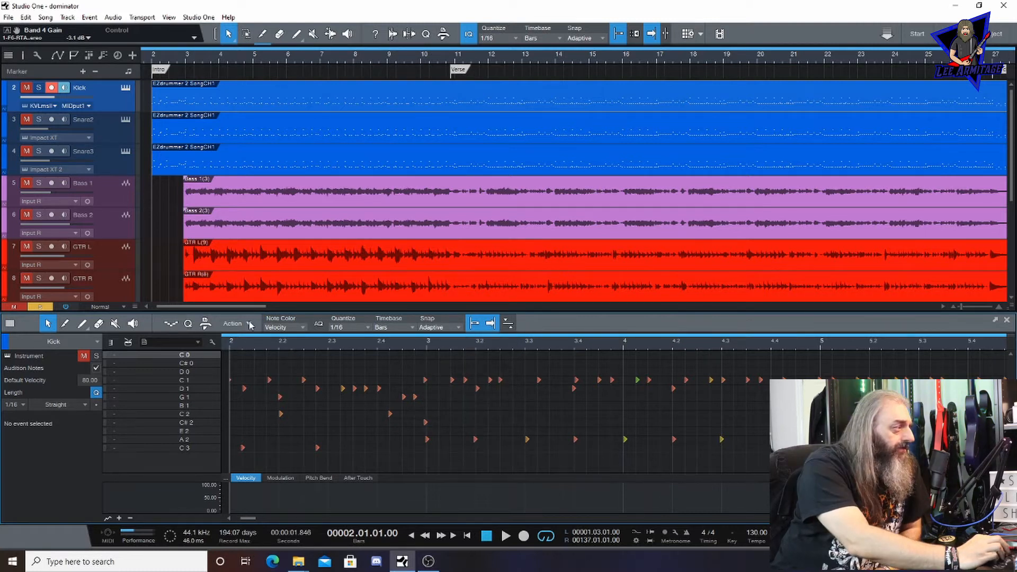
Step: Review the note editor's available actions and select the C 1 note just after the start of bar 4
{"action": "left_click", "coordinate": [249, 324]}
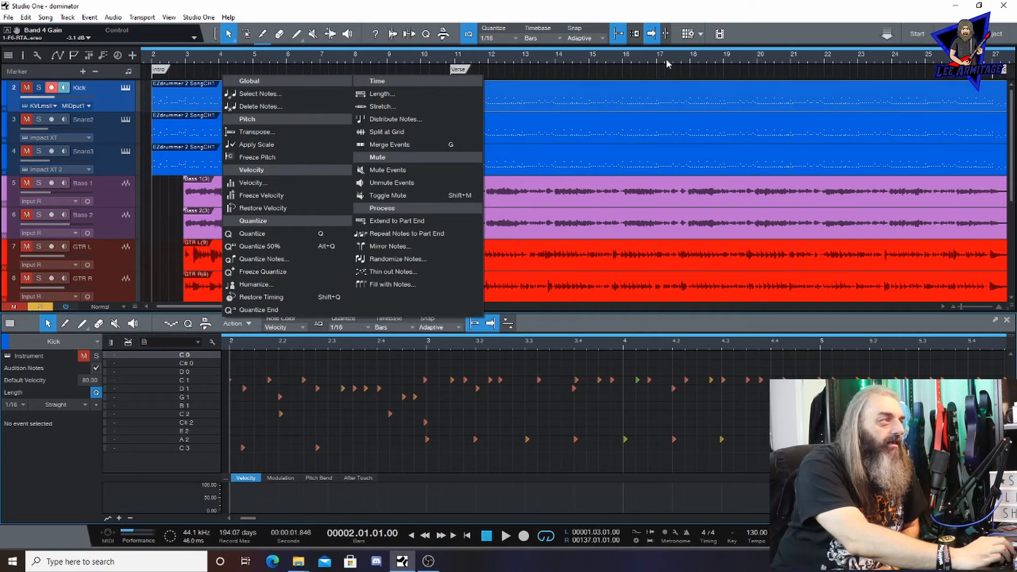
{"action": "left_click", "coordinate": [763, 35]}
{"action": "left_click", "coordinate": [636, 380]}
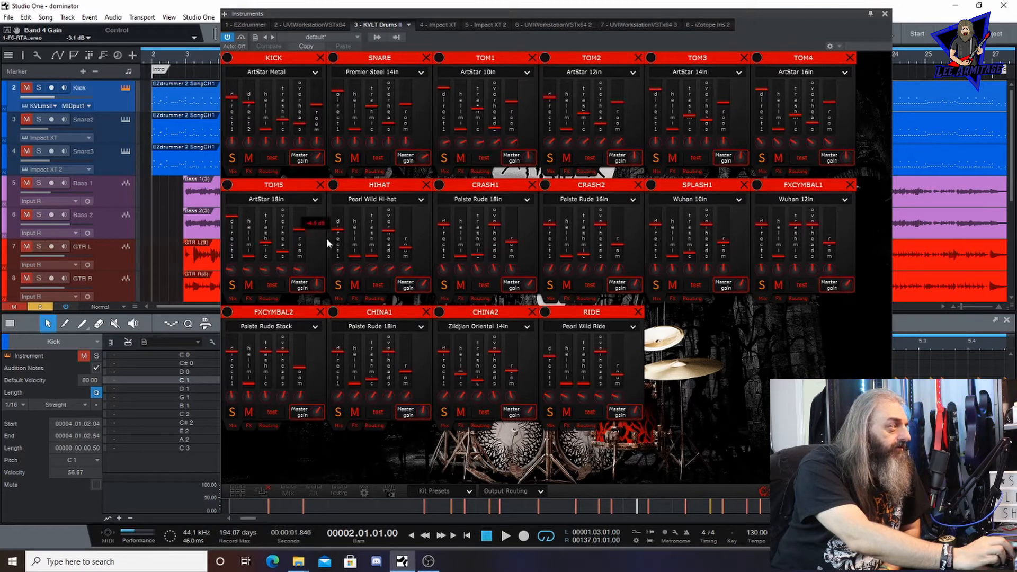
Step: Examine the microphone level faders of the drums in KVLT Drums II and show the FX settings for all pieces
{"action": "mouse_move", "coordinate": [305, 229]}
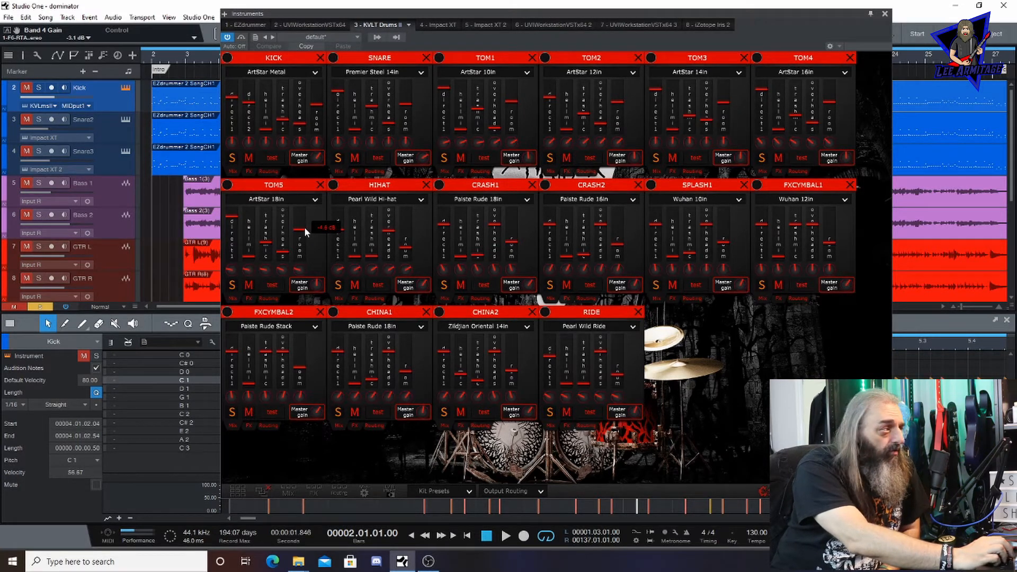
{"action": "mouse_move", "coordinate": [283, 252]}
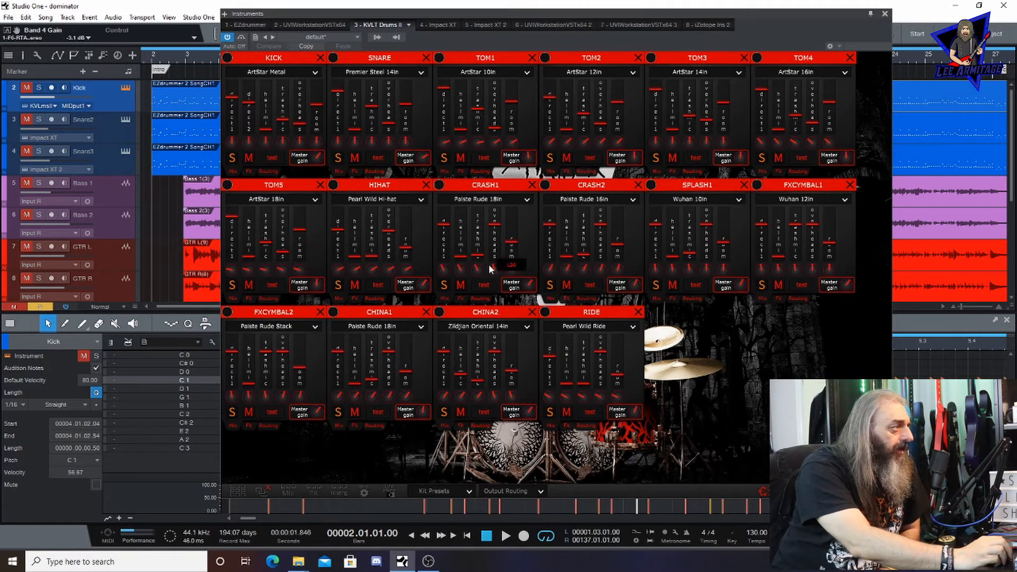
{"action": "mouse_move", "coordinate": [441, 260]}
{"action": "mouse_move", "coordinate": [507, 254]}
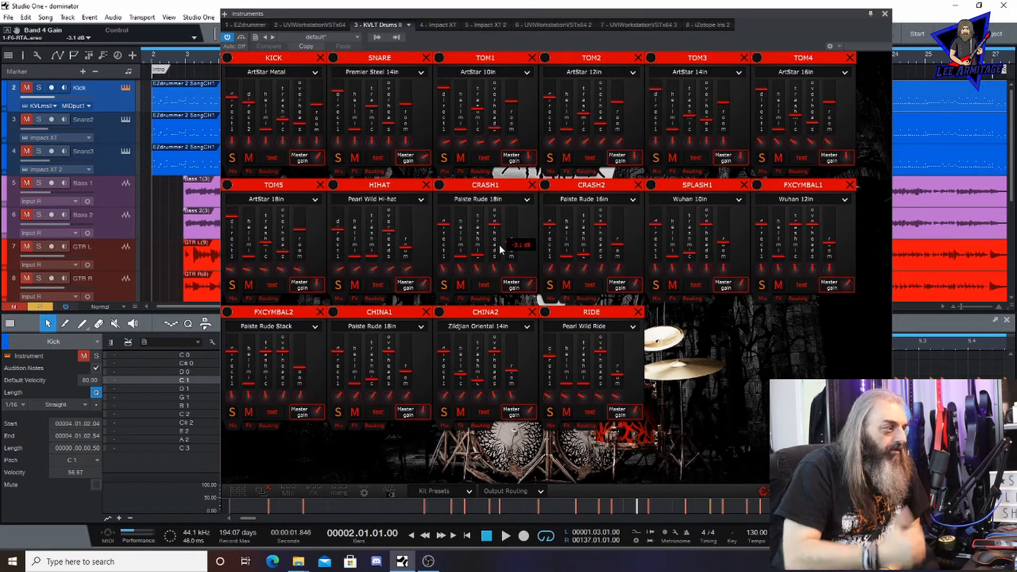
{"action": "left_click", "coordinate": [316, 486]}
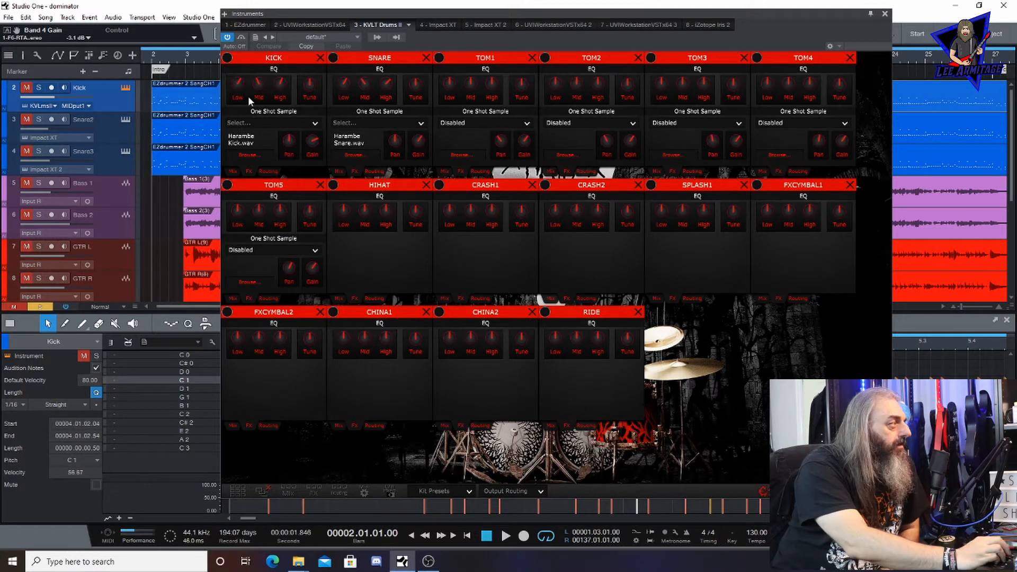
Step: Try a lower tuning on the snare in KVLT Drums II and reset it to its default
{"action": "mouse_move", "coordinate": [363, 96]}
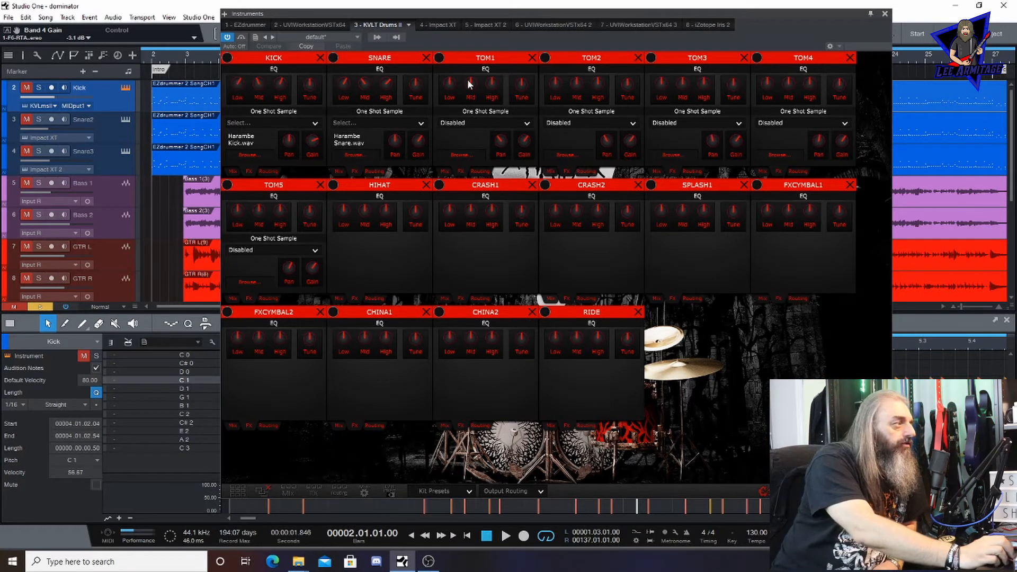
{"action": "mouse_move", "coordinate": [413, 87]}
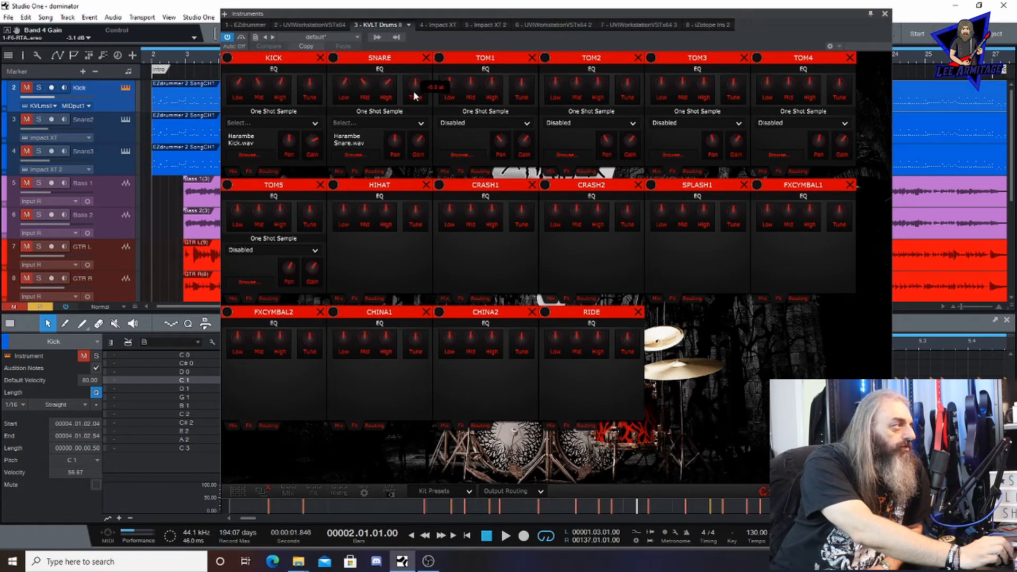
{"action": "left_click_drag", "start_coordinate": [415, 95], "coordinate": [412, 114]}
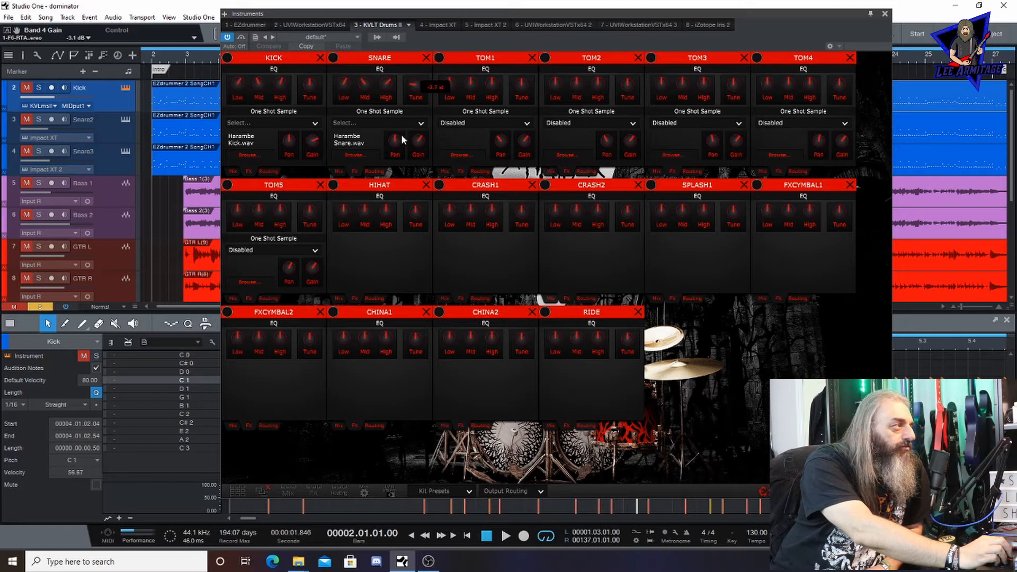
{"action": "double_click", "coordinate": [408, 82]}
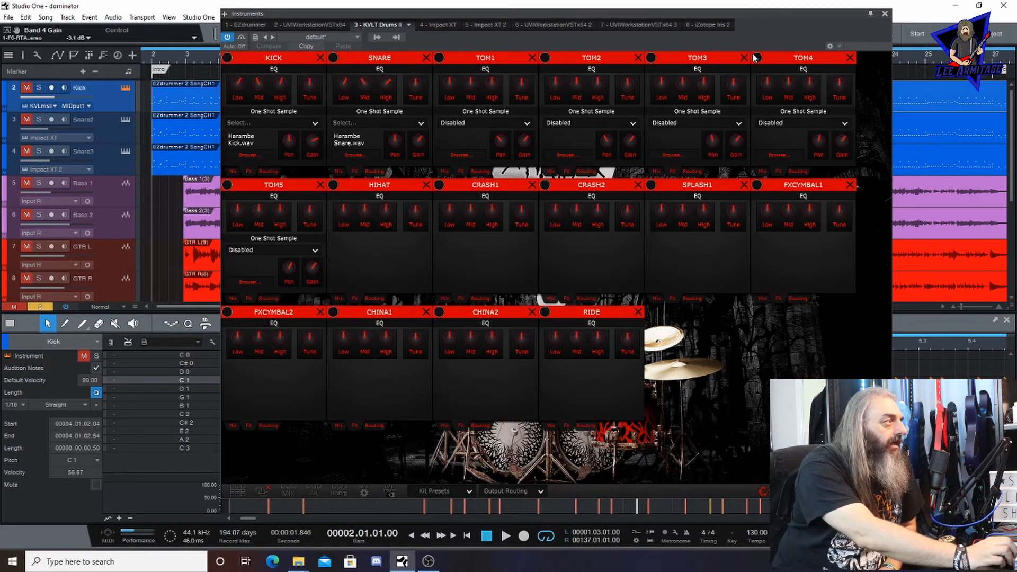
Step: View the Impact XT instrument with its Snare-5 sample and the second Impact XT instrument
{"action": "left_click", "coordinate": [437, 25]}
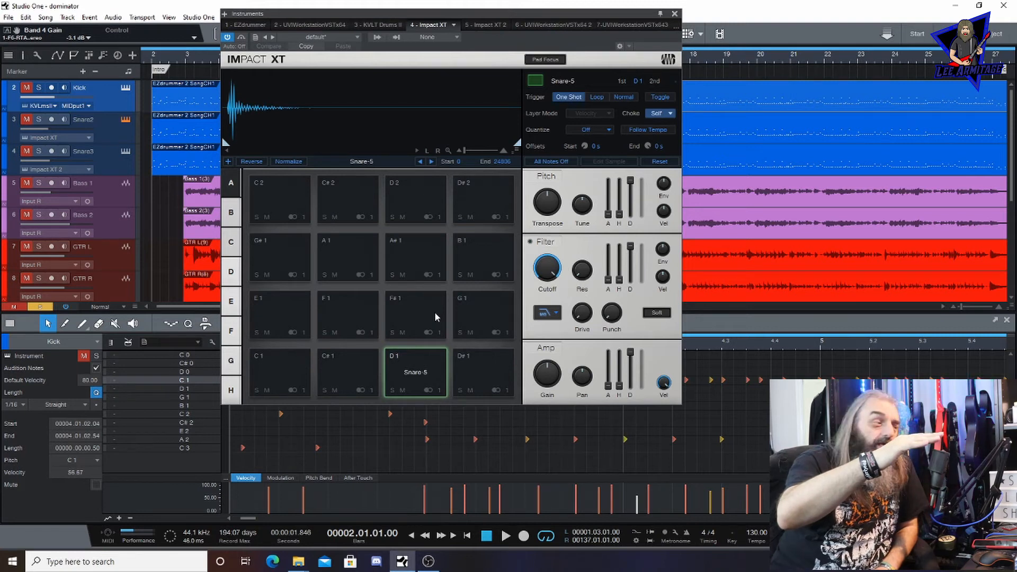
{"action": "left_click", "coordinate": [473, 26]}
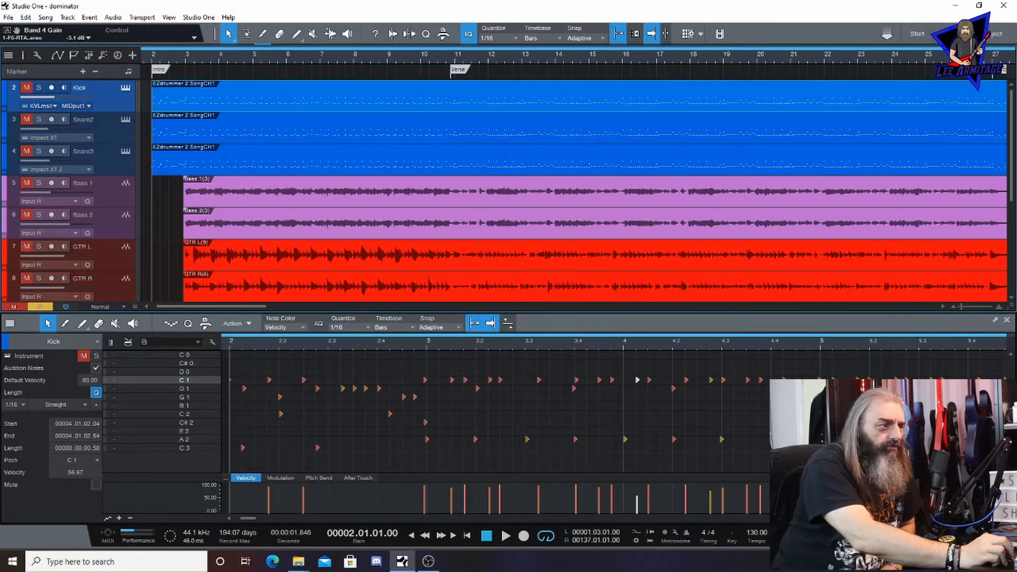
Step: Show the mixer, solo the Kick channel and open its Scheps Omni Channel insert
{"action": "key", "text": "F3"}
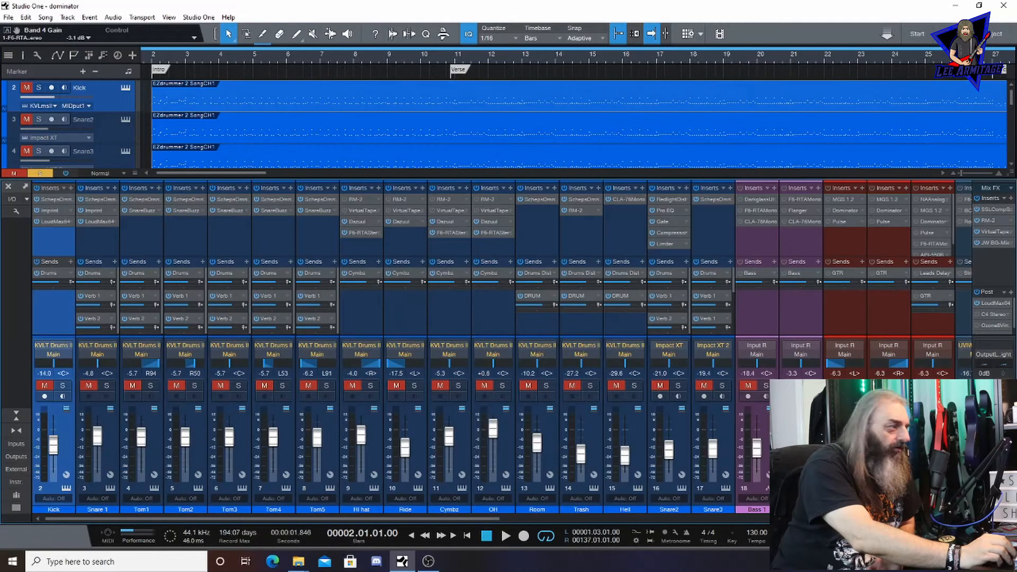
{"action": "left_click", "coordinate": [62, 386]}
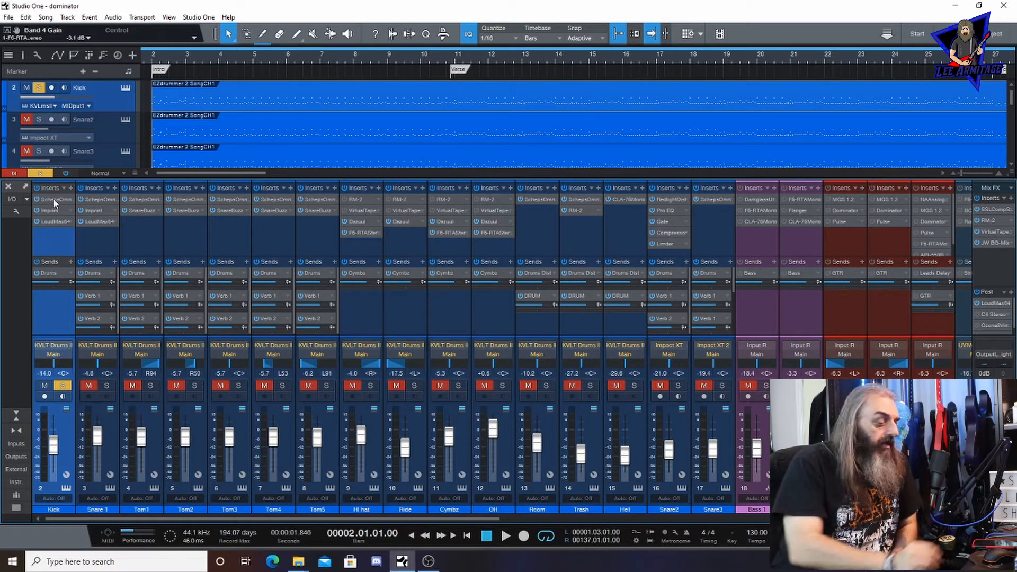
{"action": "left_click", "coordinate": [53, 198]}
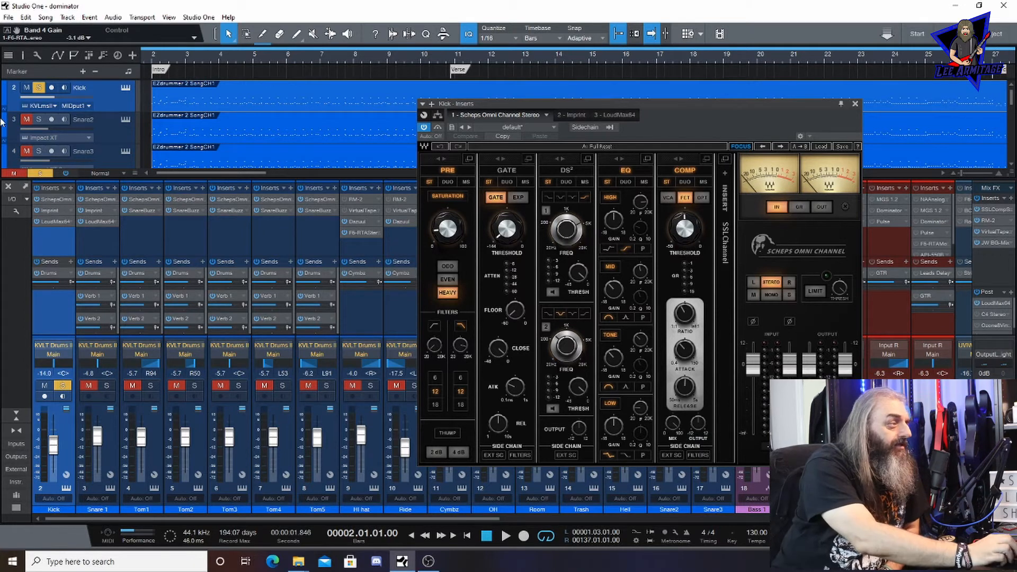
Step: Try the Even and Odd saturation types on the Kick's Scheps Omni Channel and return to Heavy
{"action": "mouse_move", "coordinate": [568, 231]}
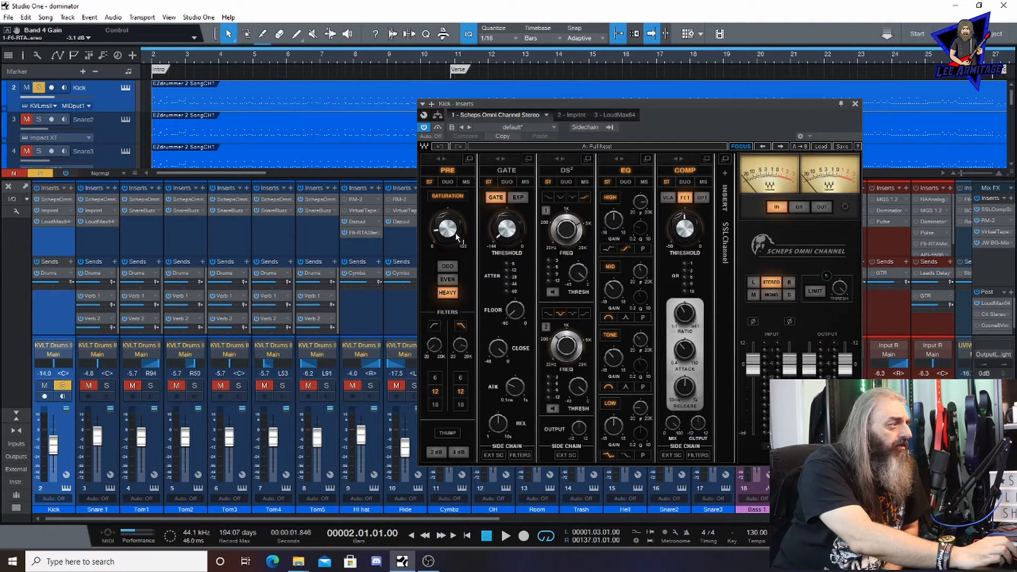
{"action": "mouse_move", "coordinate": [445, 231]}
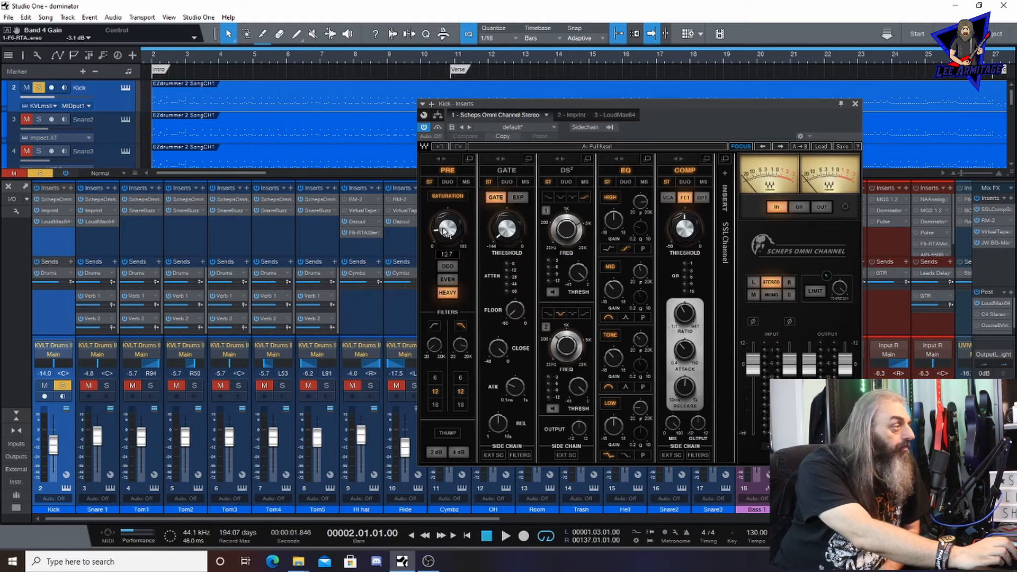
{"action": "left_click", "coordinate": [447, 280]}
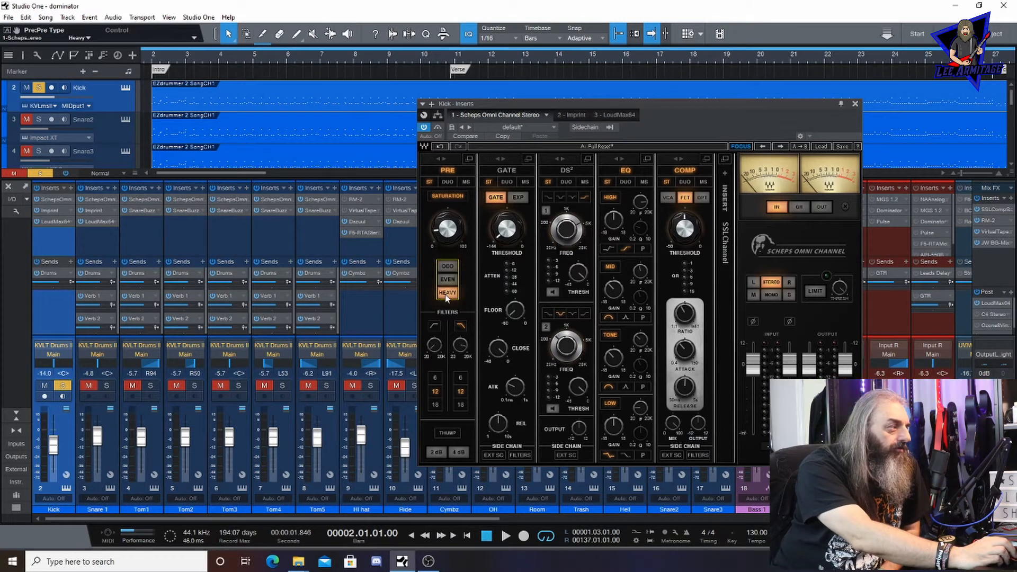
{"action": "left_click", "coordinate": [447, 266]}
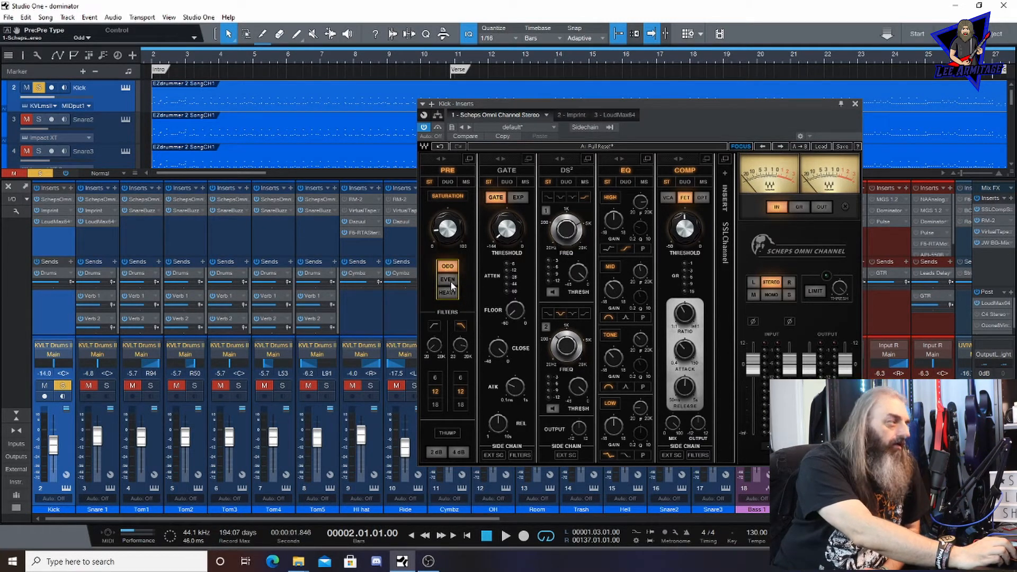
{"action": "left_click", "coordinate": [451, 281]}
{"action": "left_click", "coordinate": [450, 292]}
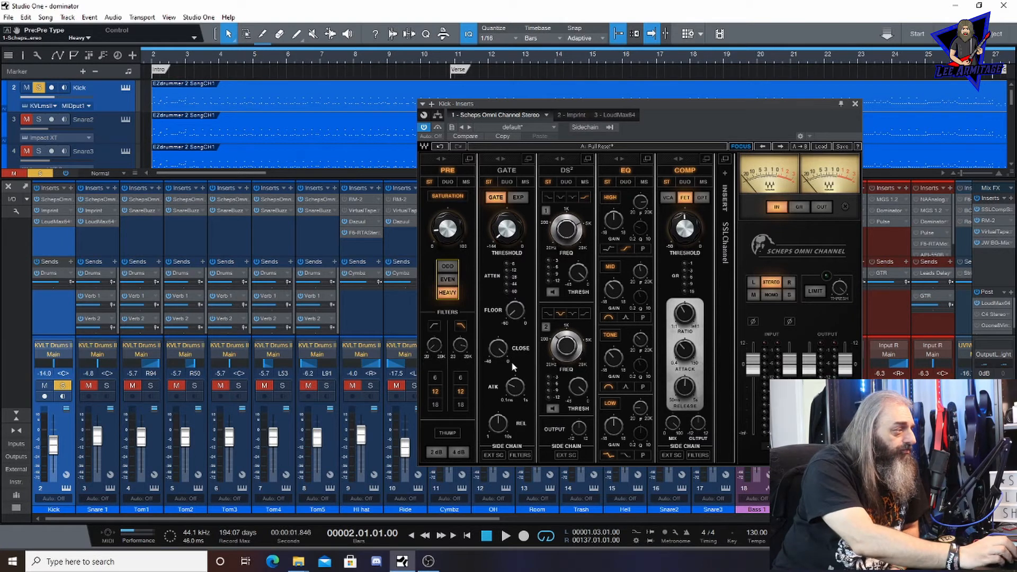
Step: Set the low-pass filter cutoff in the Kick's Scheps Omni Channel to 11360 Hz
{"action": "left_click_drag", "start_coordinate": [462, 350], "coordinate": [462, 351]}
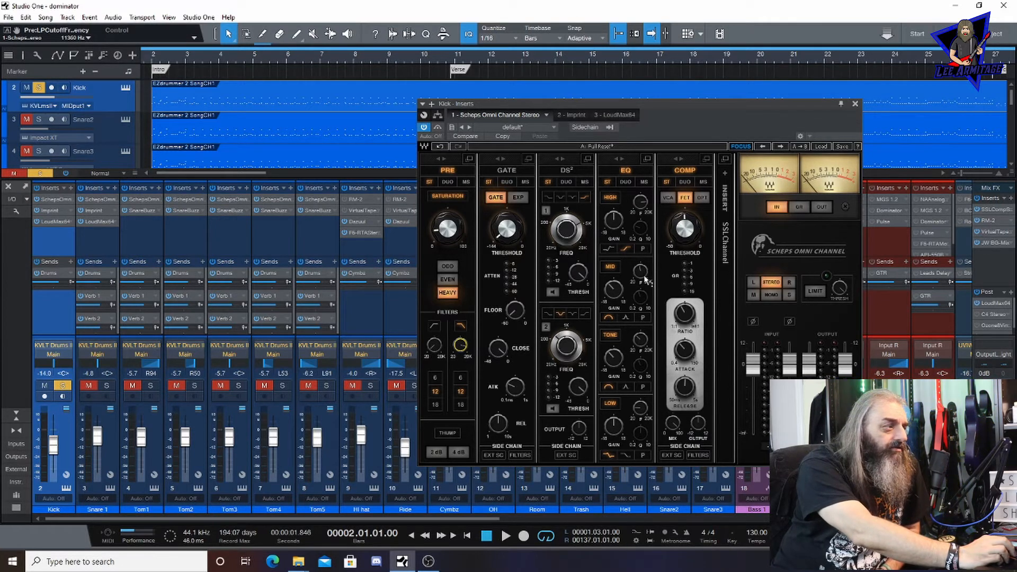
{"action": "mouse_move", "coordinate": [645, 277]}
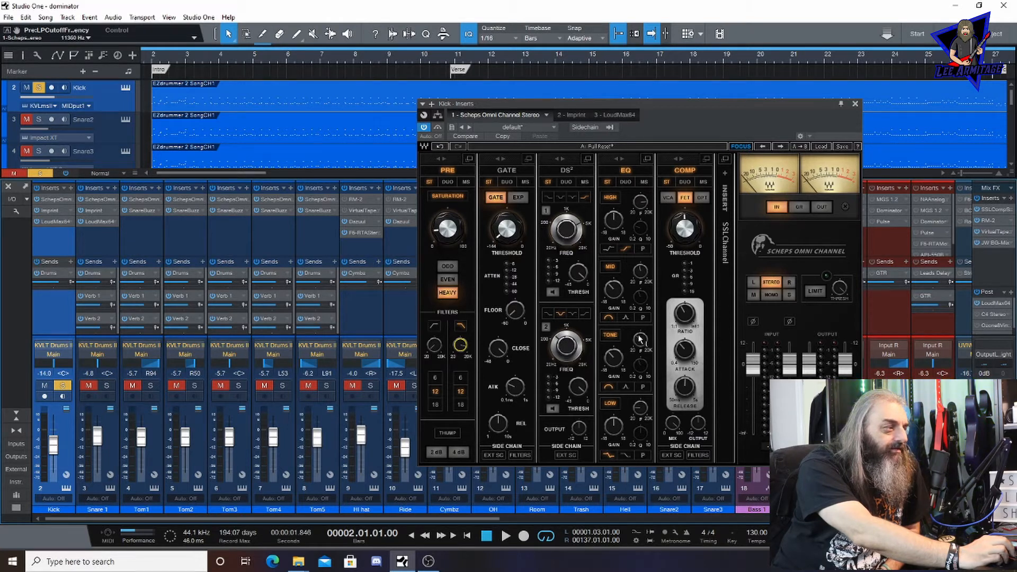
Step: Review the EQ and compressor in the Kick's Scheps Omni Channel, trying the Opt compressor type and returning to FET
{"action": "mouse_move", "coordinate": [641, 339]}
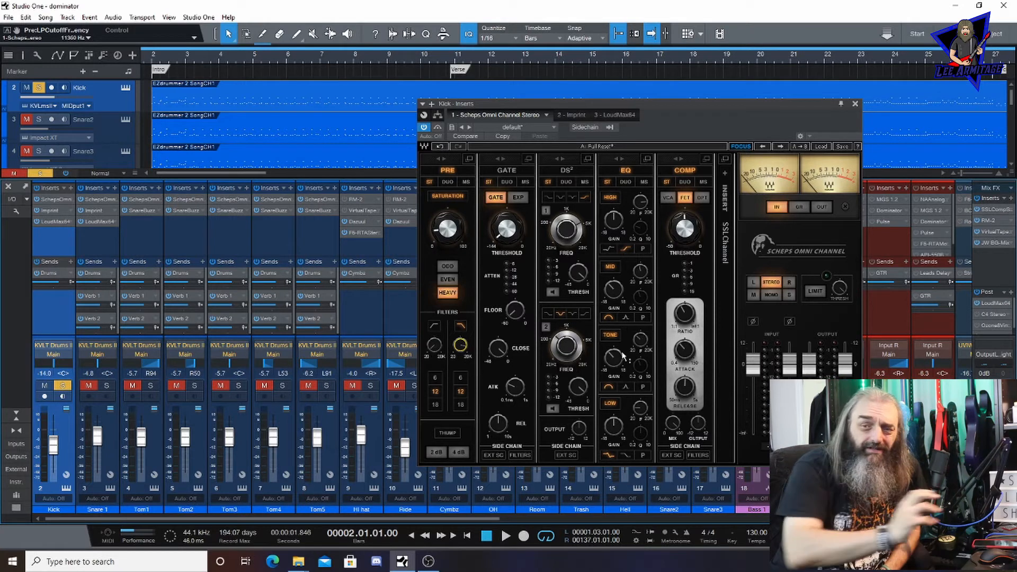
{"action": "mouse_move", "coordinate": [623, 356]}
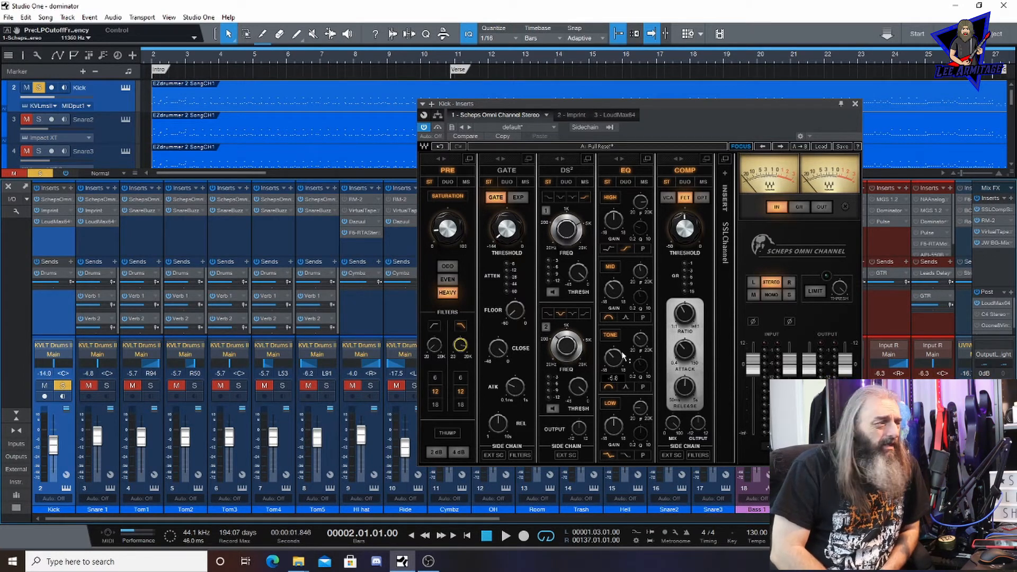
{"action": "left_click", "coordinate": [684, 200]}
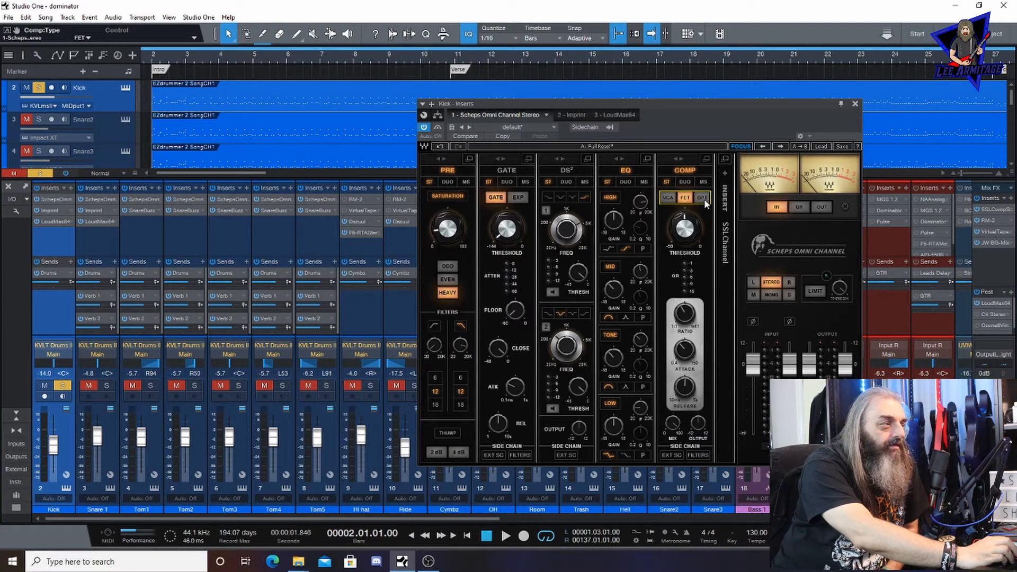
{"action": "left_click", "coordinate": [703, 198]}
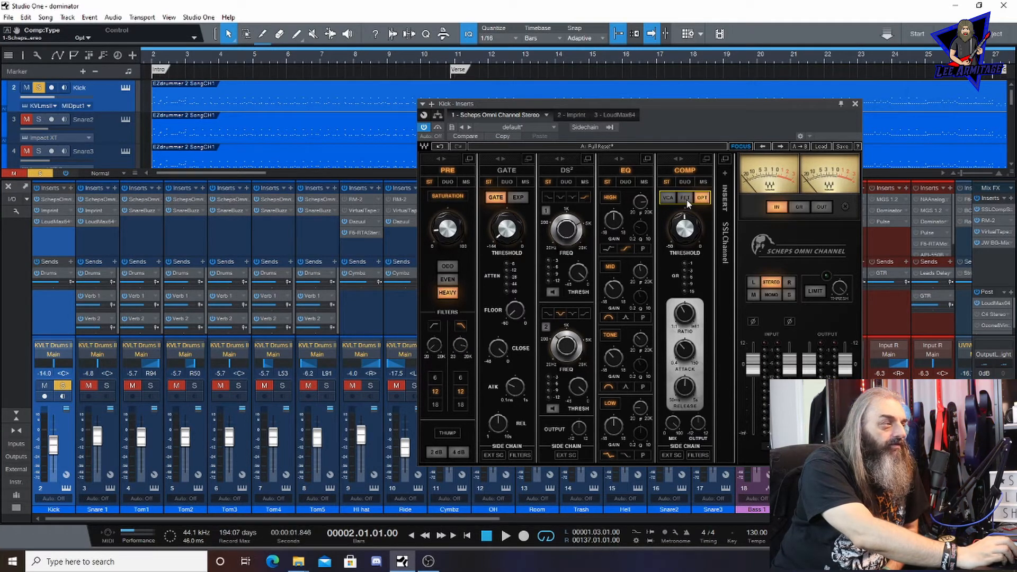
{"action": "left_click", "coordinate": [687, 199]}
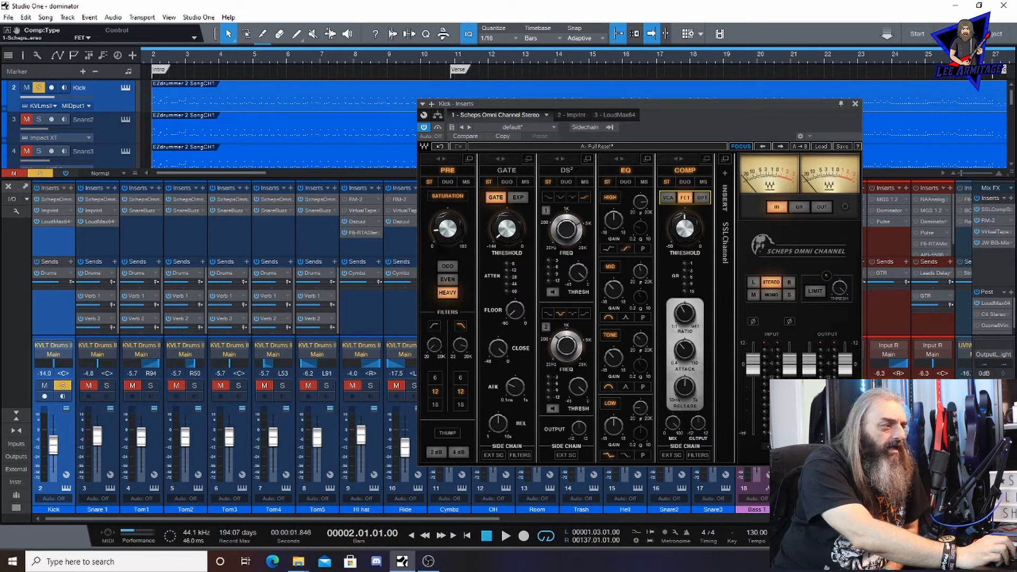
{"action": "left_click", "coordinate": [690, 322]}
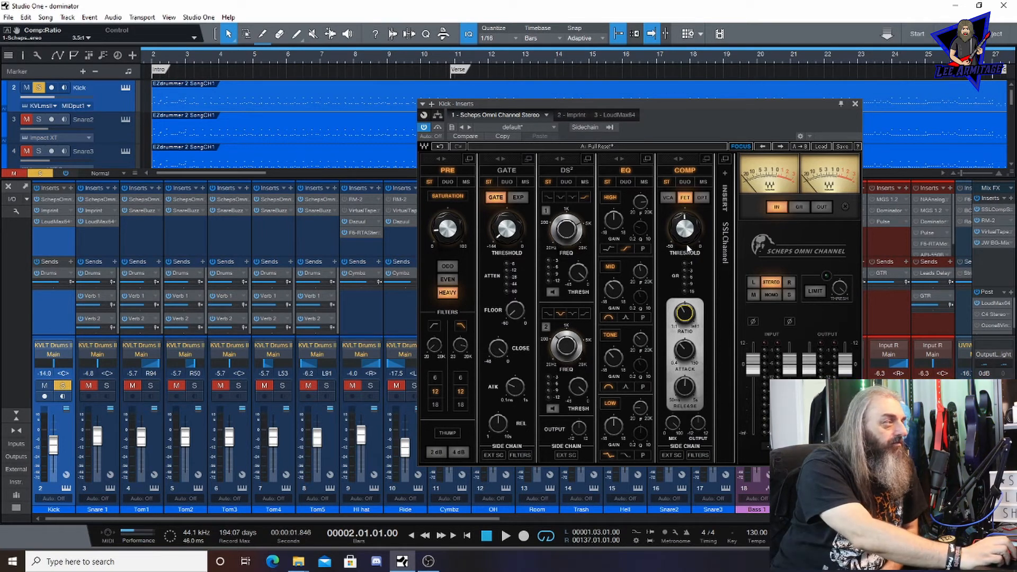
Step: View the Kick's Imprint insert, try the SK10 subkick simulator with a lower low-pass and 24.8% mix, and remove SK10
{"action": "left_click", "coordinate": [577, 116]}
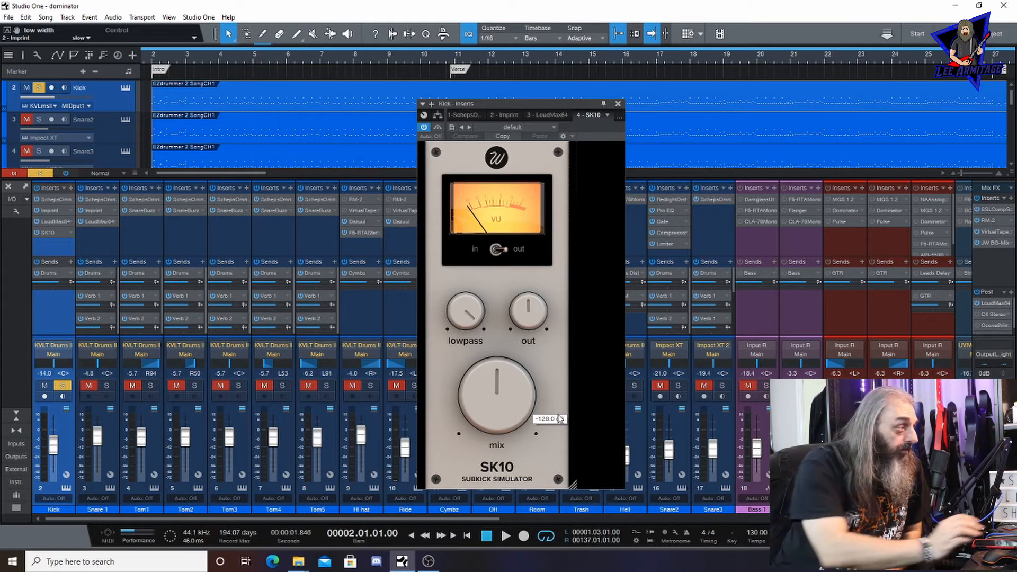
{"action": "mouse_move", "coordinate": [486, 386]}
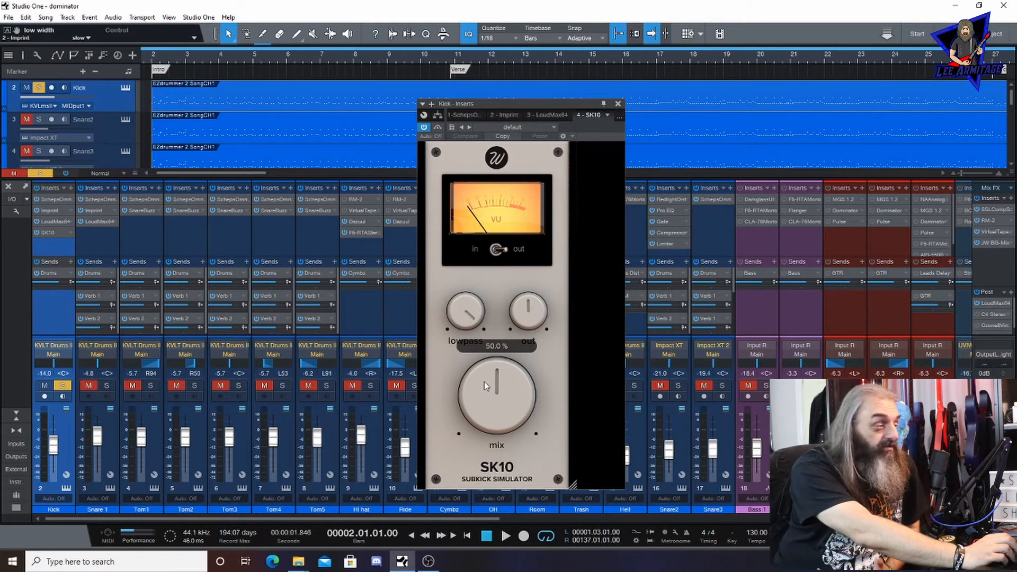
{"action": "mouse_move", "coordinate": [454, 307]}
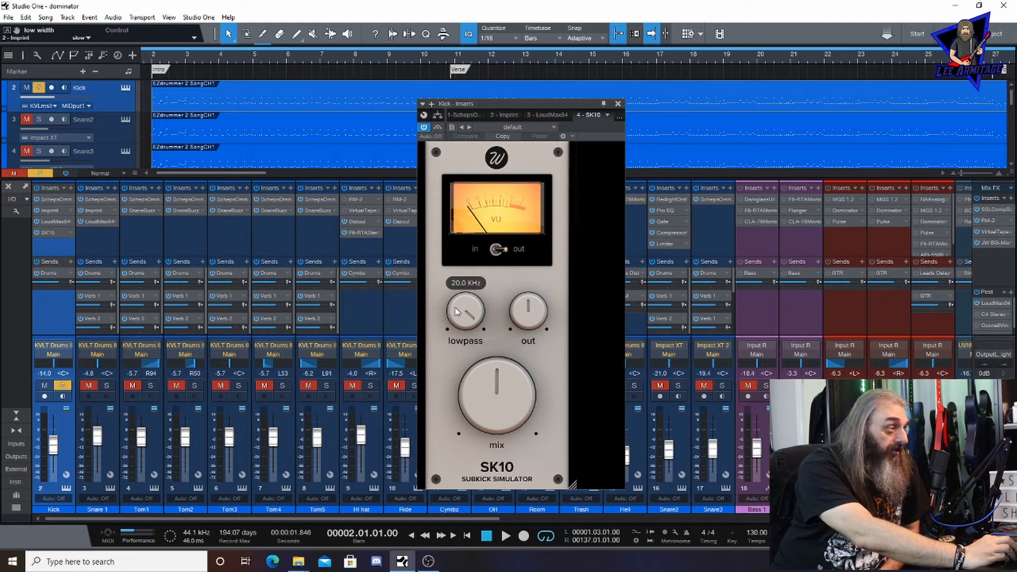
{"action": "left_click_drag", "start_coordinate": [454, 307], "coordinate": [485, 469]}
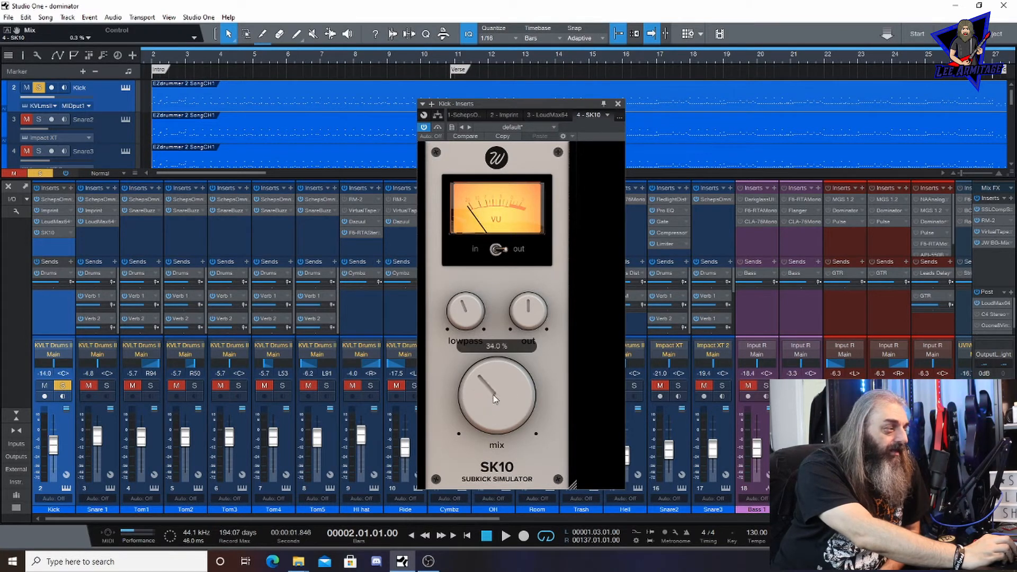
{"action": "left_click_drag", "start_coordinate": [494, 399], "coordinate": [492, 407]}
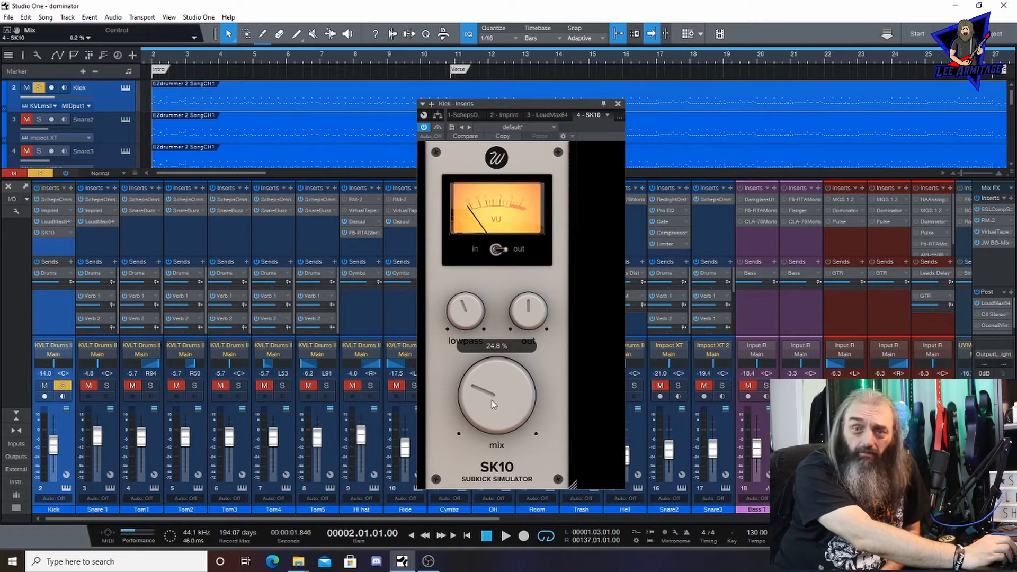
{"action": "left_click", "coordinate": [606, 115]}
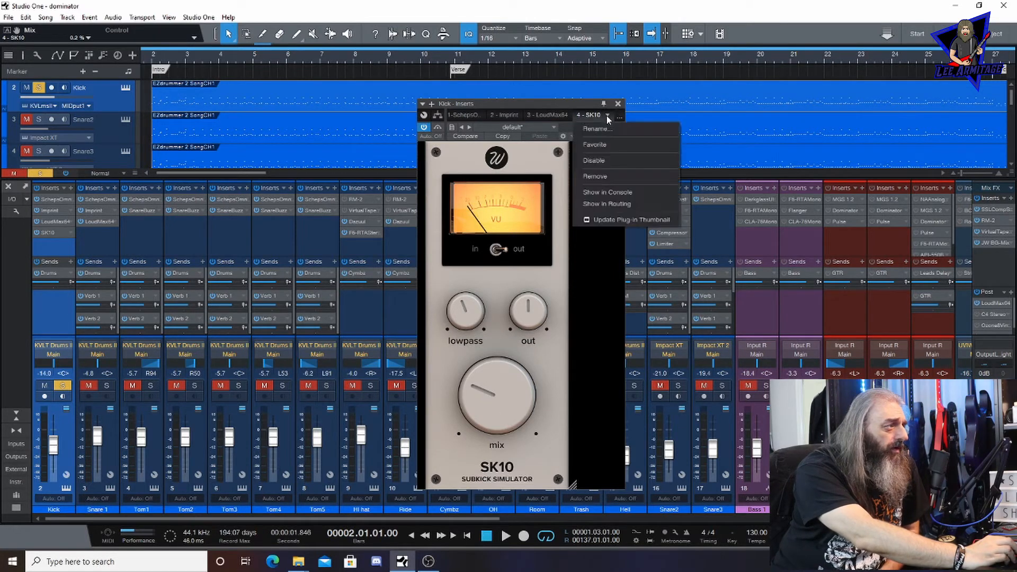
{"action": "left_click", "coordinate": [596, 177]}
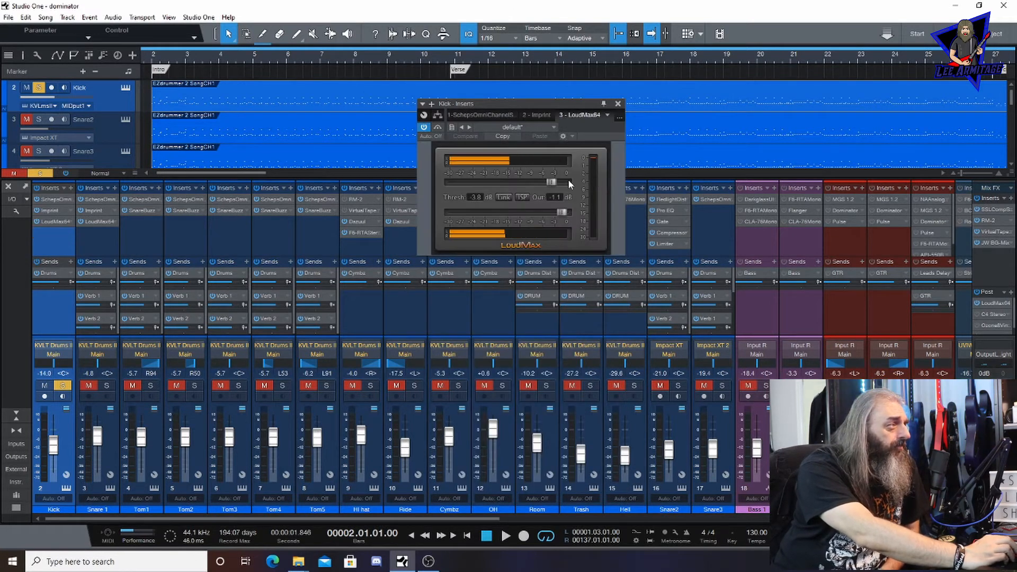
Step: View the Kick's LoudMax64 insert and close the Kick inserts window
{"action": "left_click", "coordinate": [560, 115]}
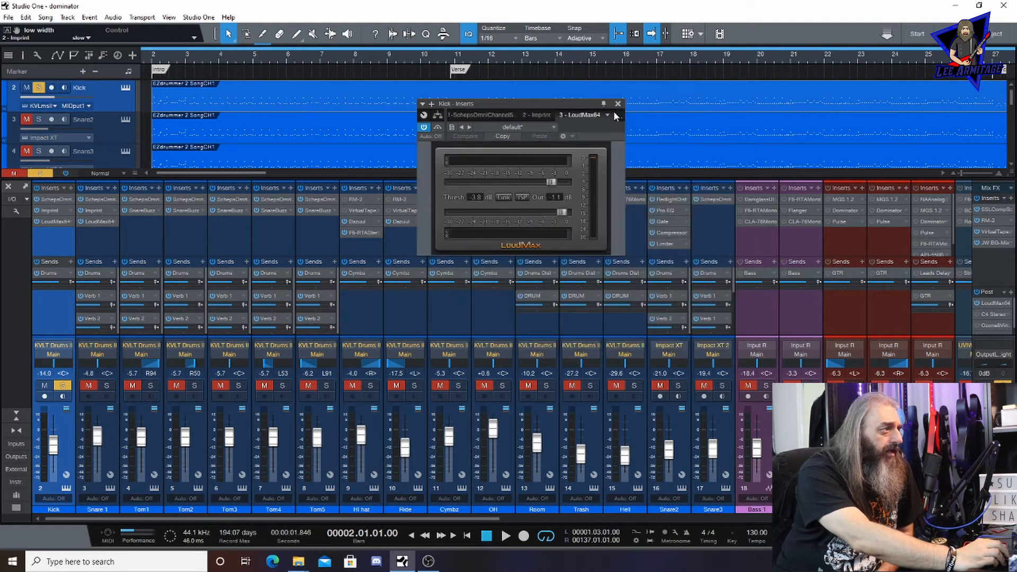
{"action": "left_click", "coordinate": [613, 115]}
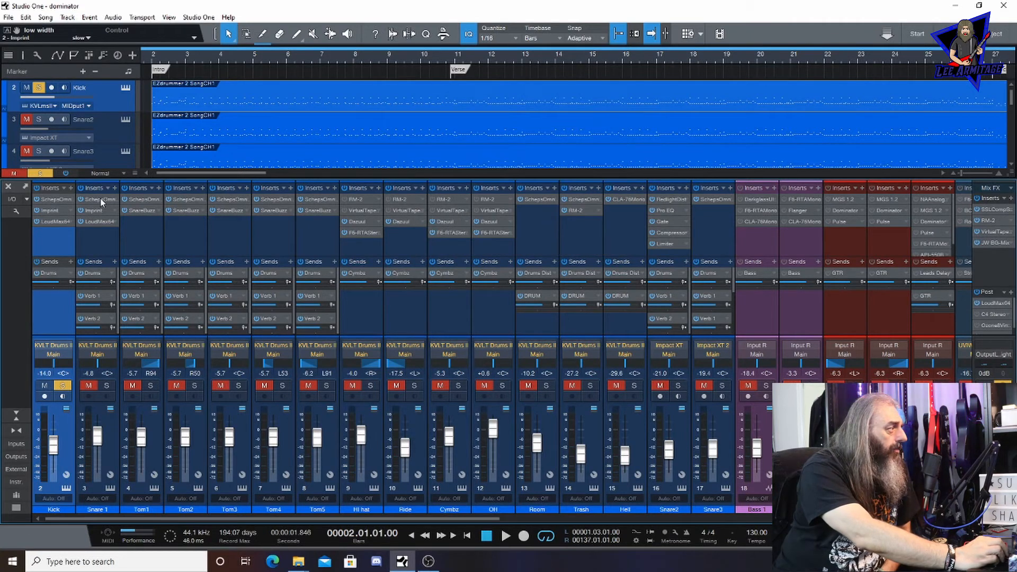
Step: Open Snare 1's Scheps Omni Channel insert and set its Odd saturation amount to 19.9
{"action": "left_click", "coordinate": [100, 198]}
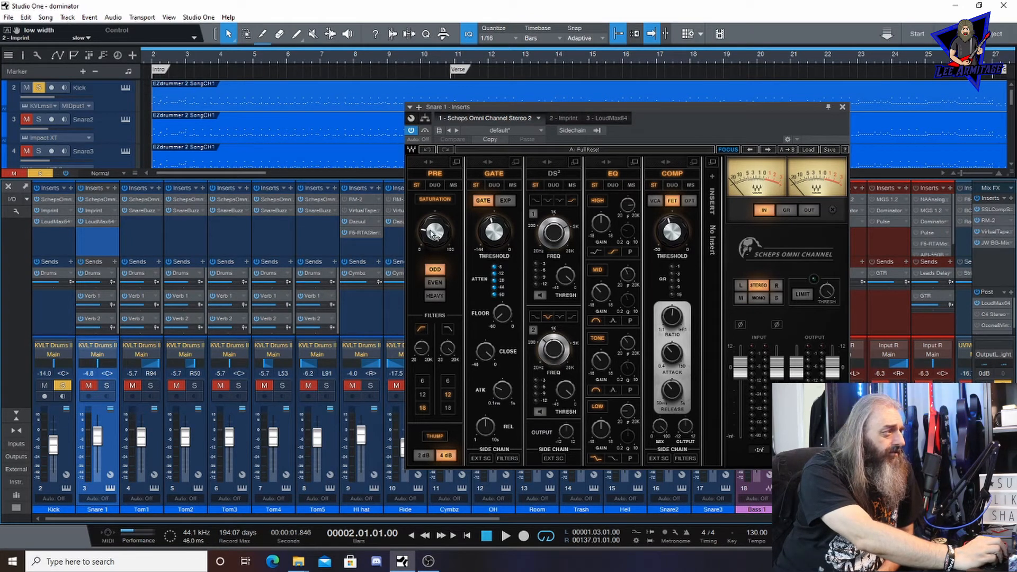
{"action": "mouse_move", "coordinate": [434, 233]}
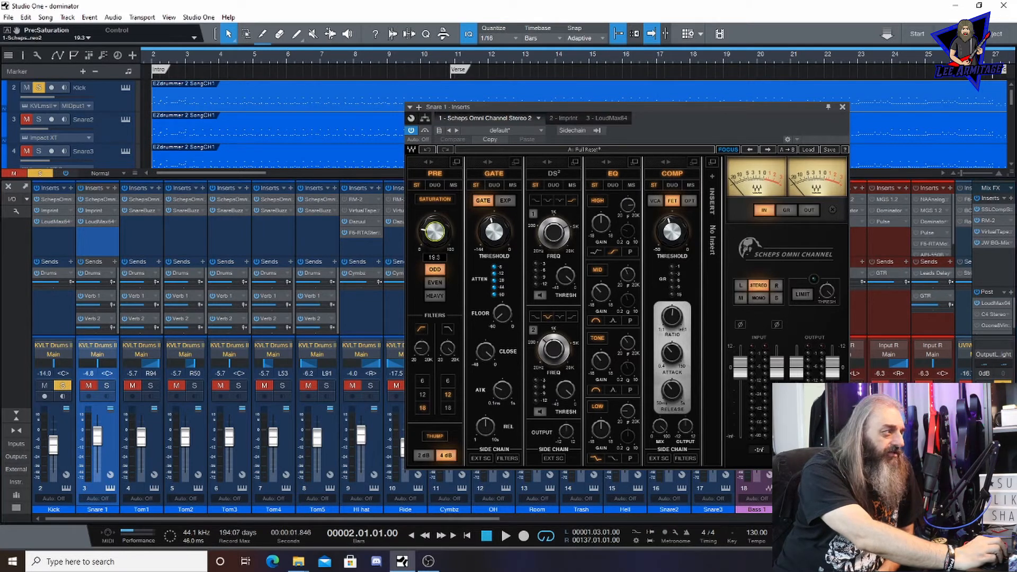
{"action": "mouse_move", "coordinate": [429, 238]}
{"action": "left_mouse_down"}
{"action": "mouse_move", "coordinate": [430, 209]}
{"action": "mouse_move", "coordinate": [429, 239]}
{"action": "left_mouse_up"}
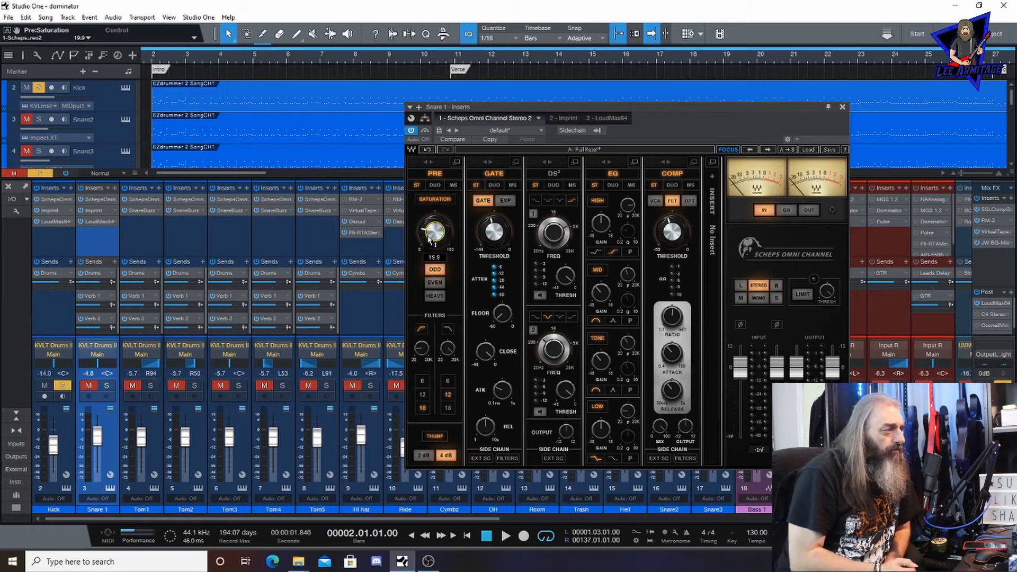
Step: Examine the filters, gate threshold, EQ bands and compressor ratio in Snare 1's Scheps Omni Channel
{"action": "mouse_move", "coordinate": [421, 355]}
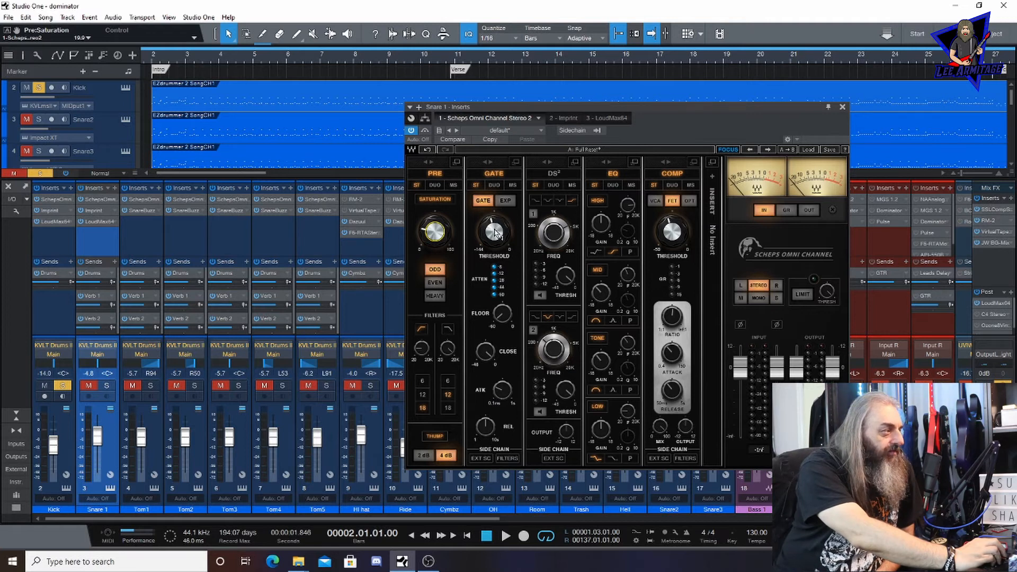
{"action": "mouse_move", "coordinate": [495, 233]}
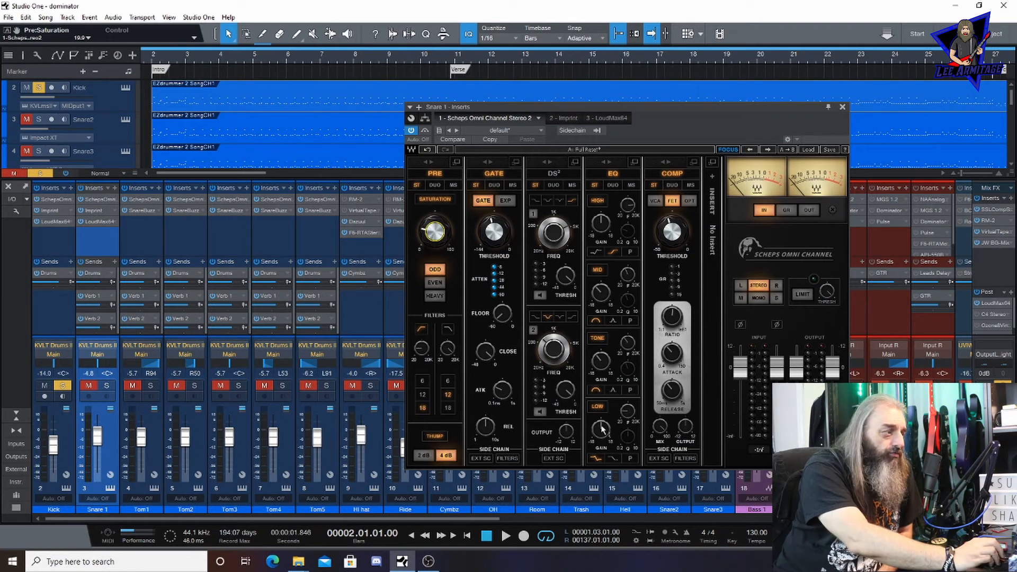
{"action": "mouse_move", "coordinate": [598, 290]}
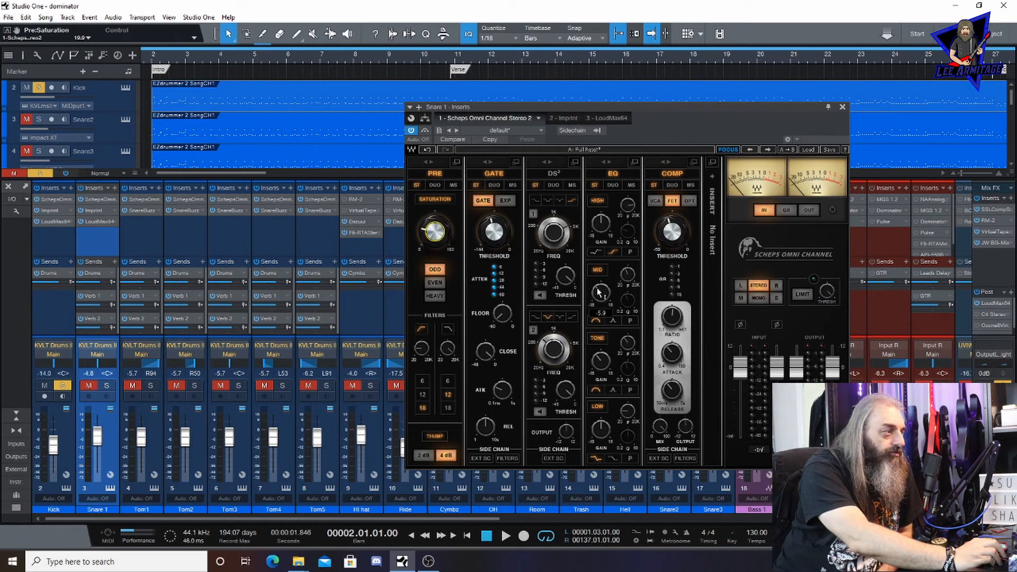
{"action": "mouse_move", "coordinate": [633, 280]}
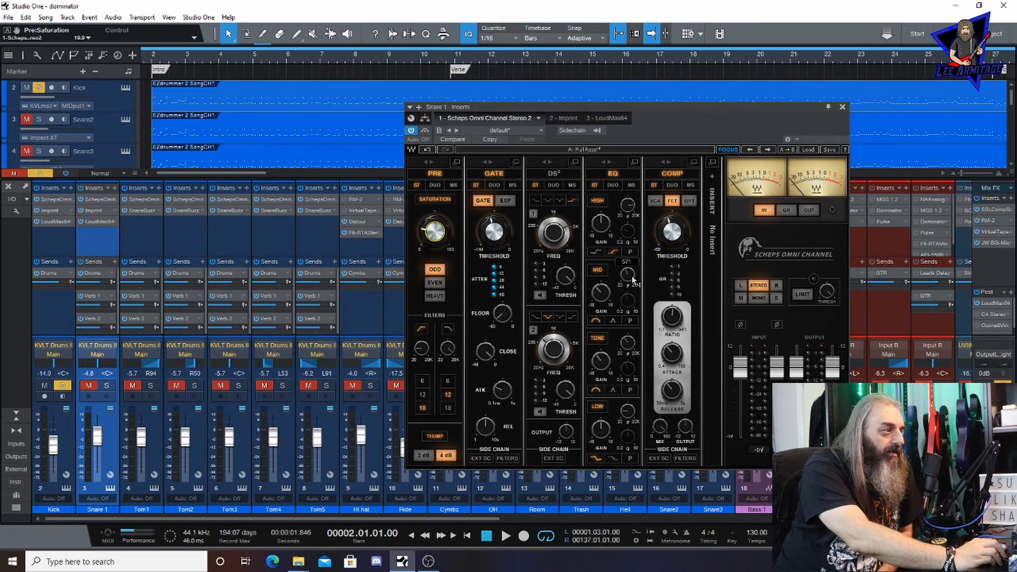
{"action": "mouse_move", "coordinate": [634, 344]}
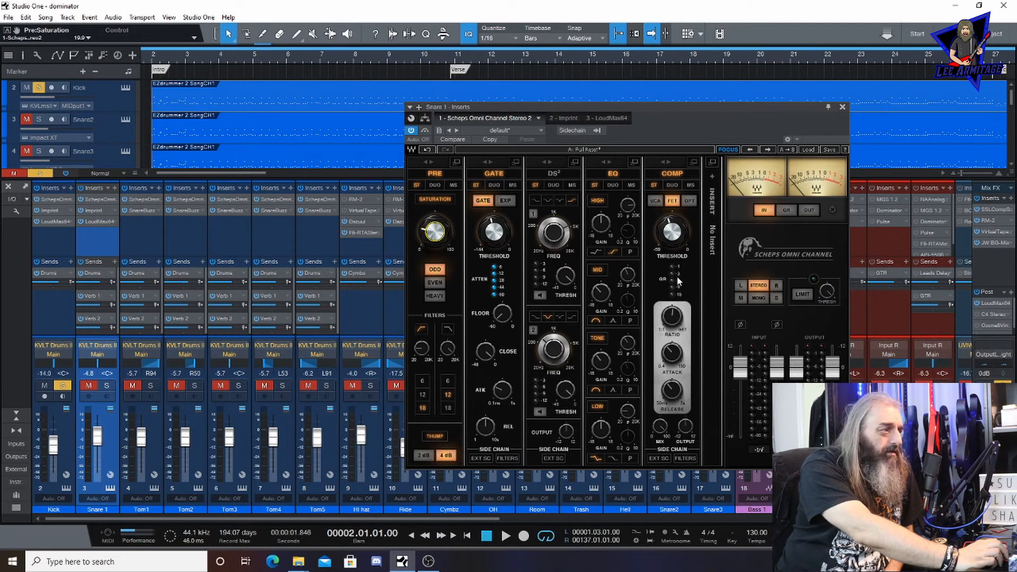
{"action": "left_click", "coordinate": [676, 321]}
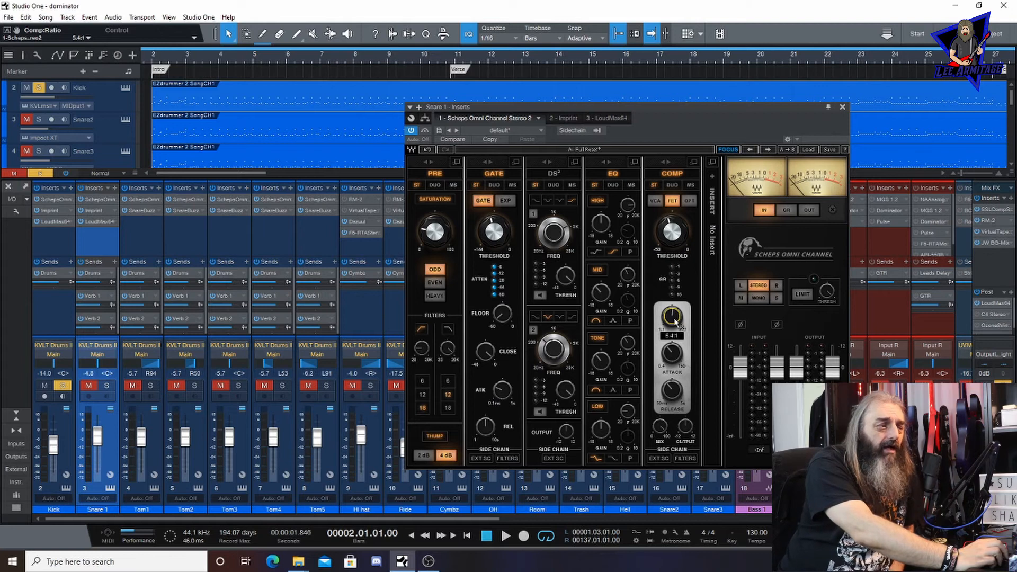
Step: View Snare 1's Imprint and LoudMax64 inserts and close the inserts window
{"action": "left_click", "coordinate": [566, 117]}
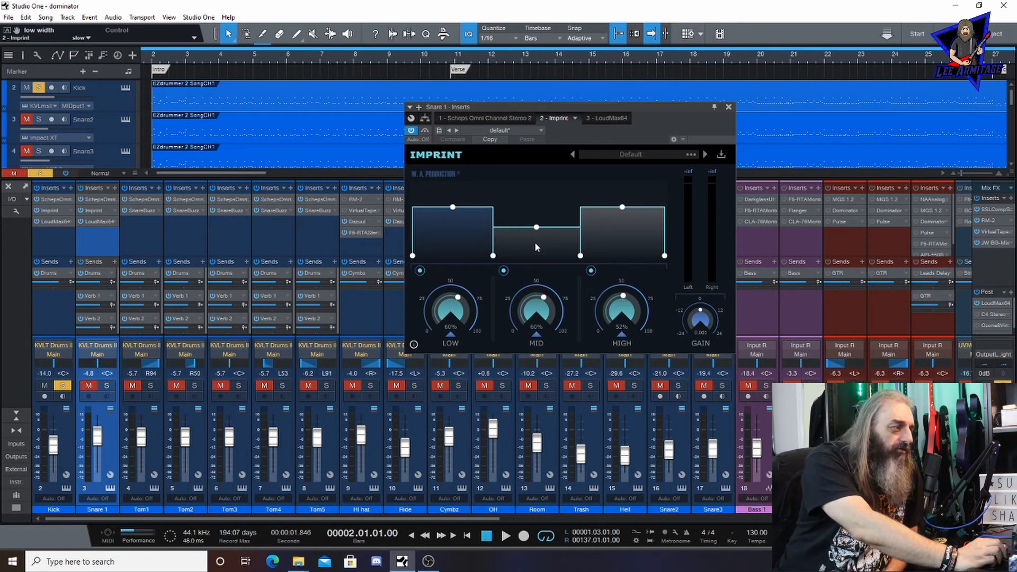
{"action": "left_click", "coordinate": [606, 118]}
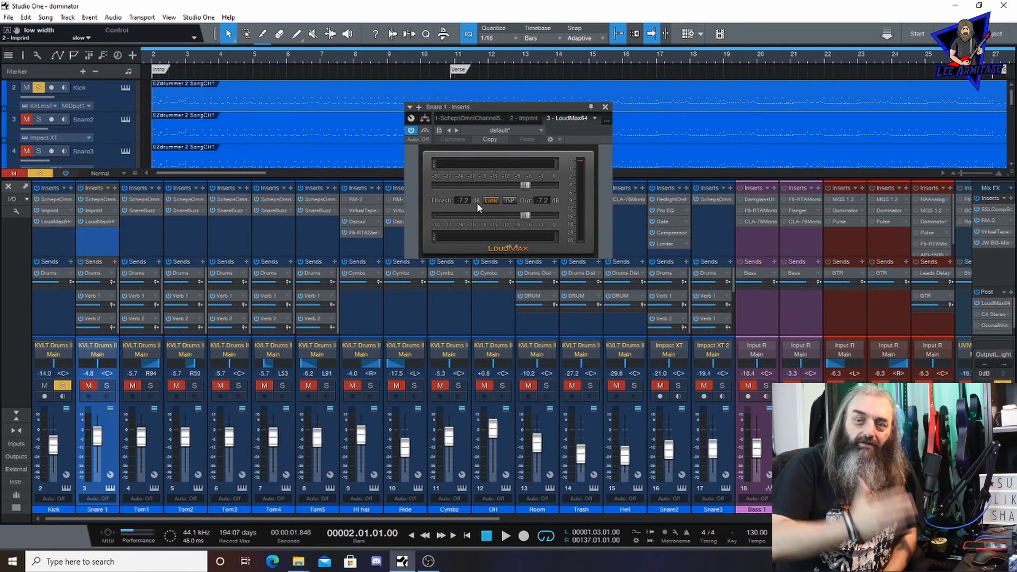
{"action": "left_click", "coordinate": [604, 107]}
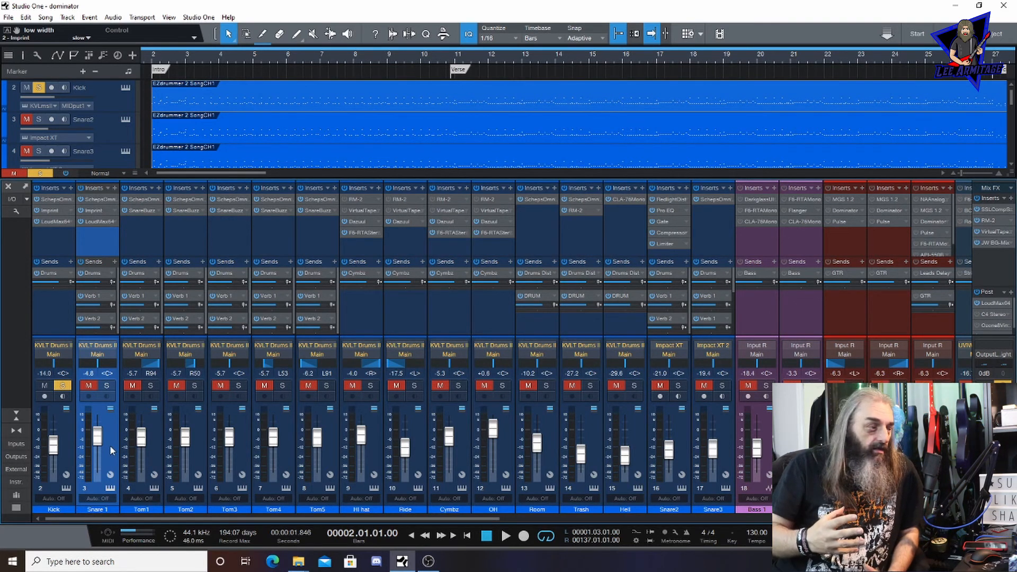
Step: Select the Snare2 and Snare3 sample channels in turn, finishing with Snare2 selected and record-armed
{"action": "left_click", "coordinate": [682, 445]}
{"action": "left_click", "coordinate": [726, 445]}
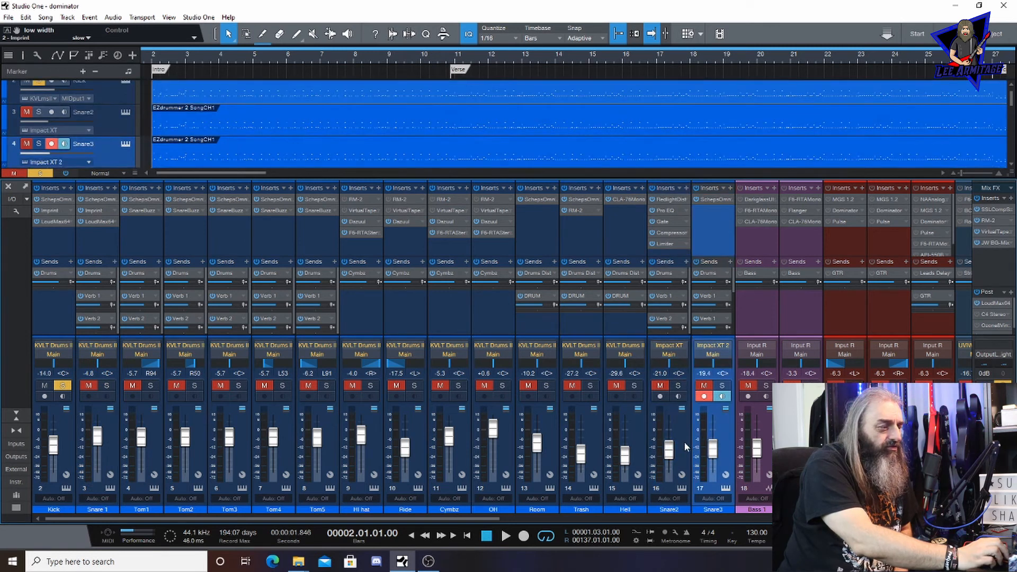
{"action": "left_click", "coordinate": [684, 440]}
{"action": "left_click", "coordinate": [726, 444]}
{"action": "left_click", "coordinate": [689, 435]}
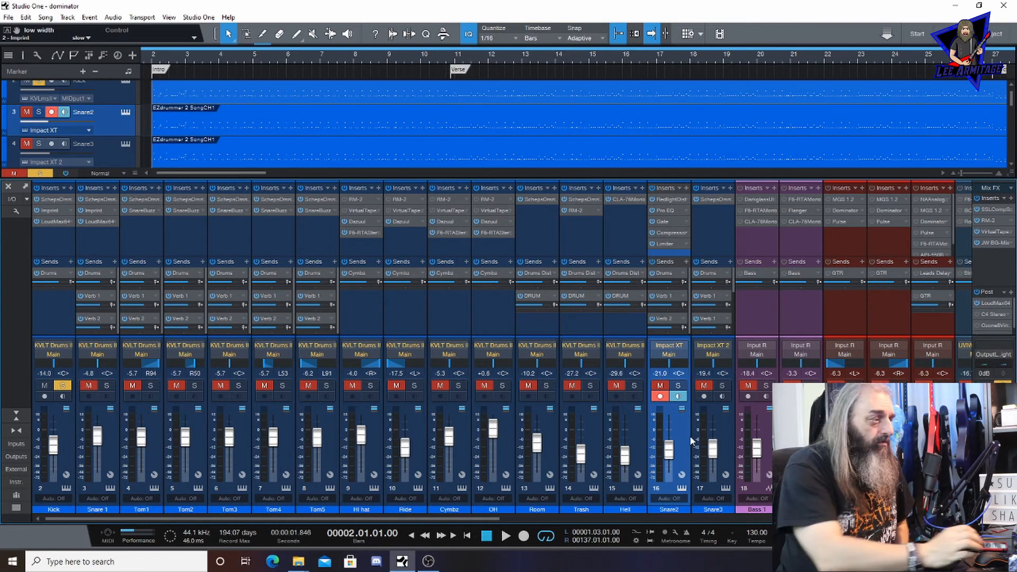
{"action": "left_click", "coordinate": [659, 396]}
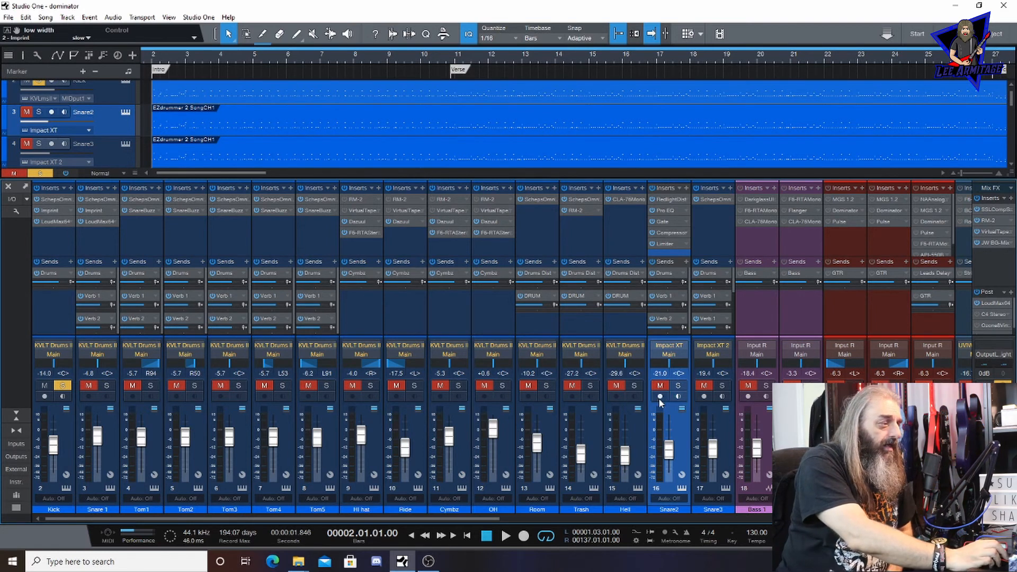
{"action": "left_click", "coordinate": [684, 453]}
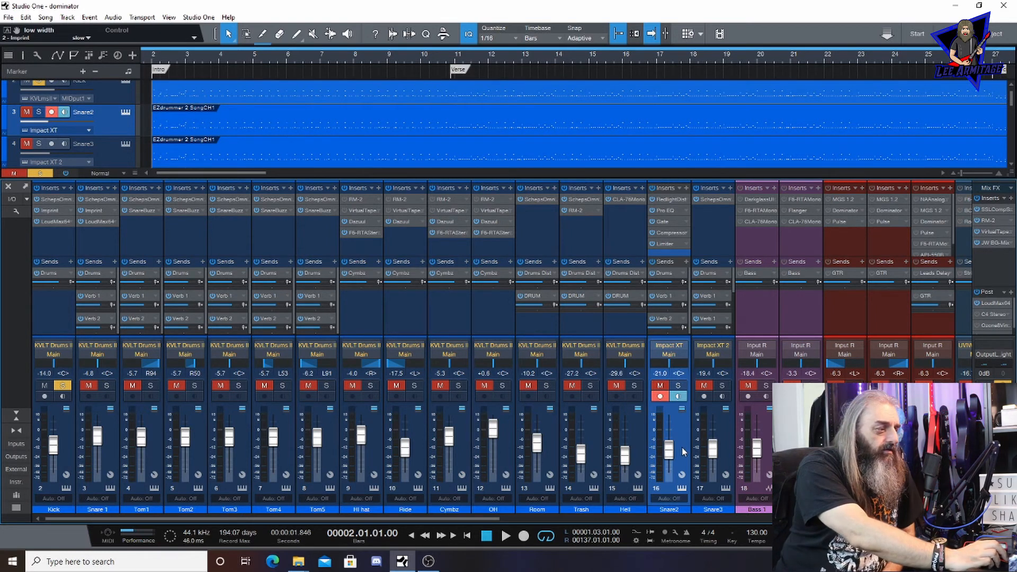
Step: View Snare2's RedlightDist, Pro EQ, Gate and Compressor inserts in order
{"action": "left_click", "coordinate": [669, 199]}
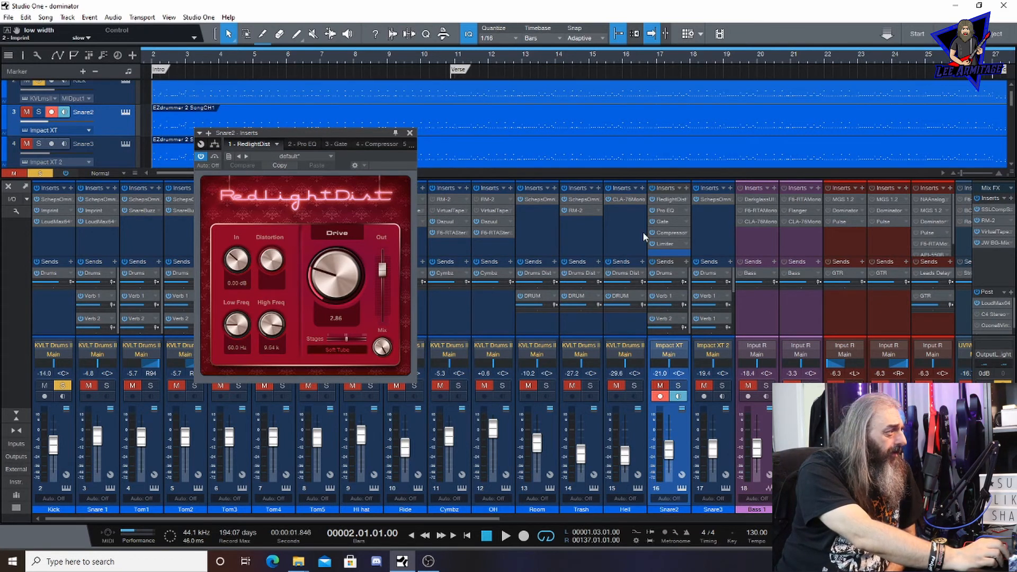
{"action": "left_click", "coordinate": [668, 210]}
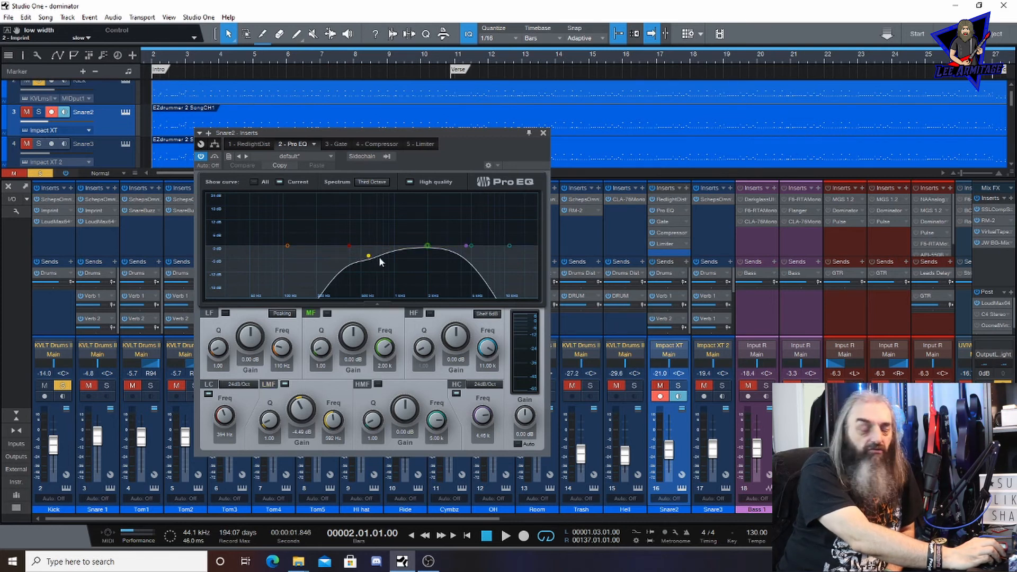
{"action": "left_click", "coordinate": [340, 144]}
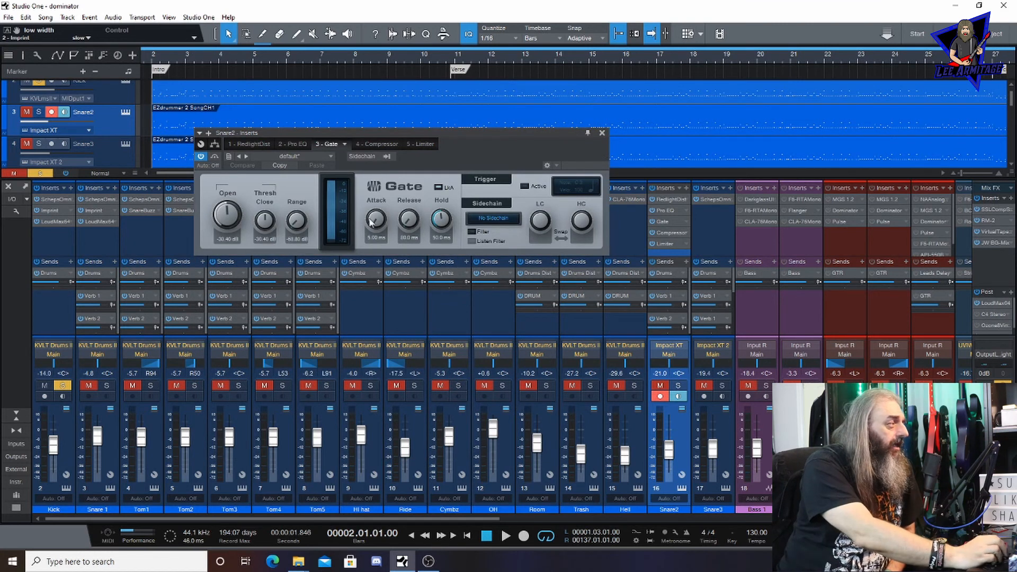
{"action": "left_click", "coordinate": [388, 144]}
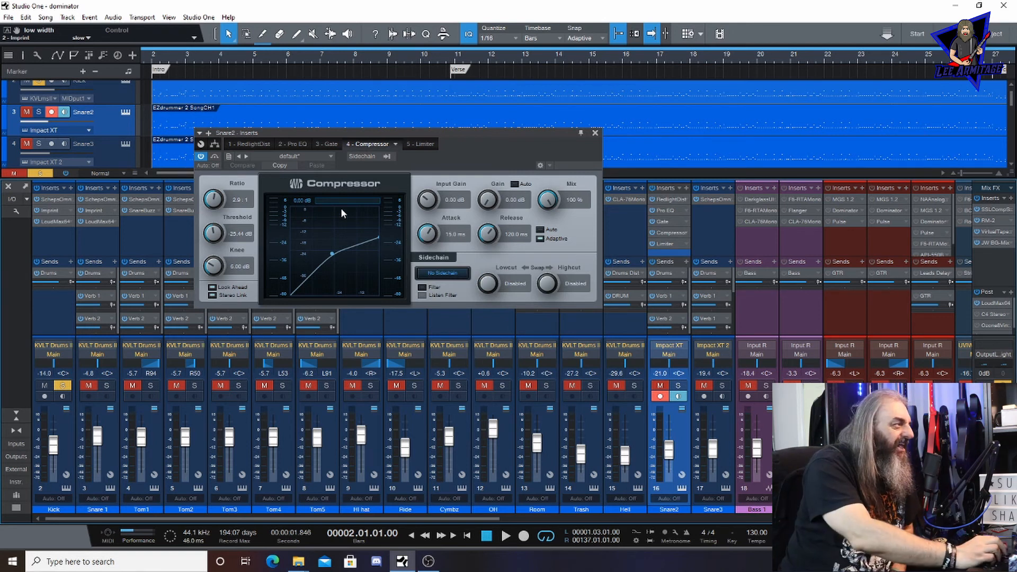
Step: View Snare2's Limiter insert and close the inserts window
{"action": "left_click", "coordinate": [417, 143]}
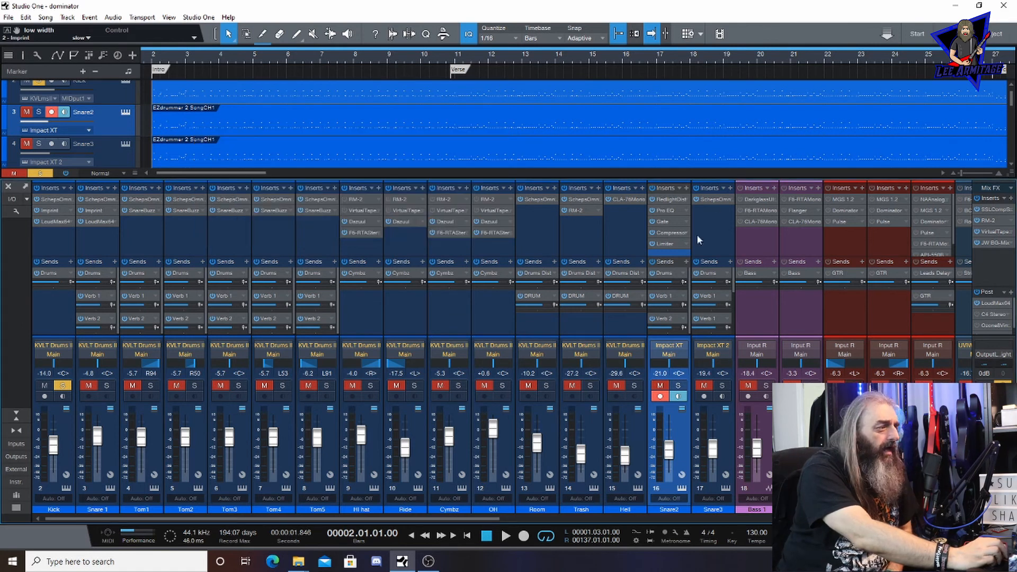
Step: Select the Snare3 channel and examine the filters, EQ bands, compressor ratio and threshold in its Scheps Omni Channel insert
{"action": "left_click", "coordinate": [715, 417]}
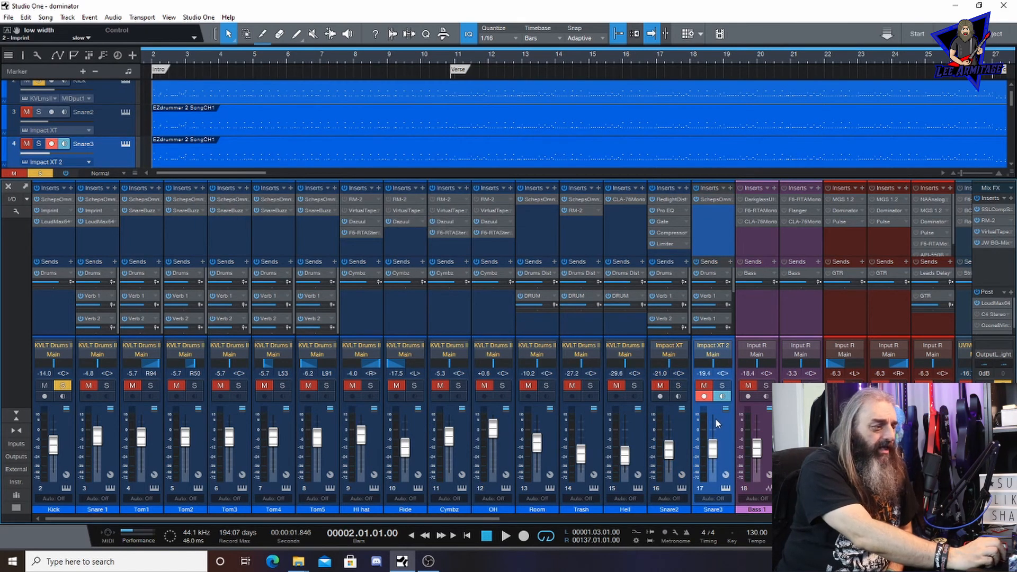
{"action": "left_click", "coordinate": [711, 199]}
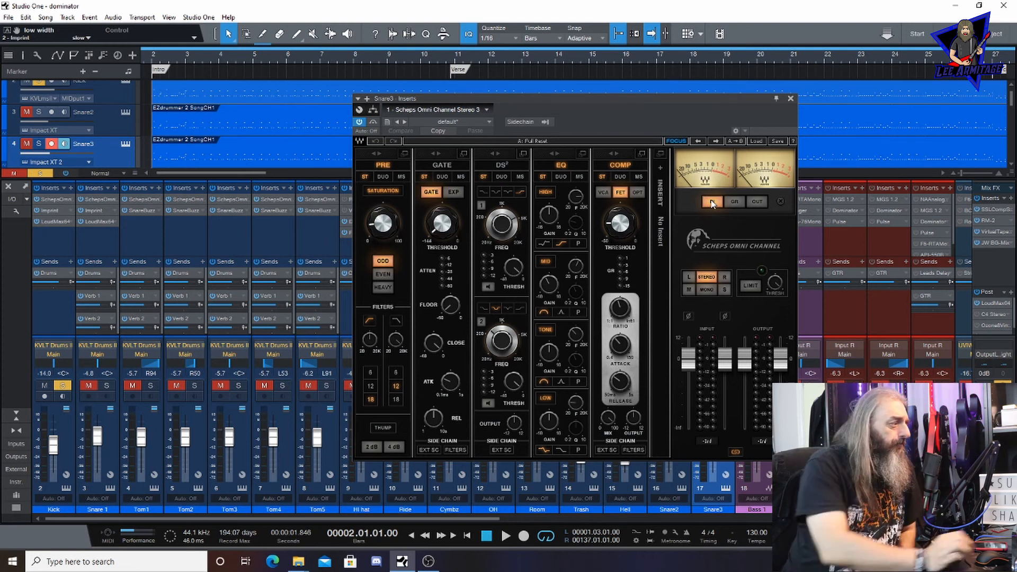
{"action": "mouse_move", "coordinate": [374, 347]}
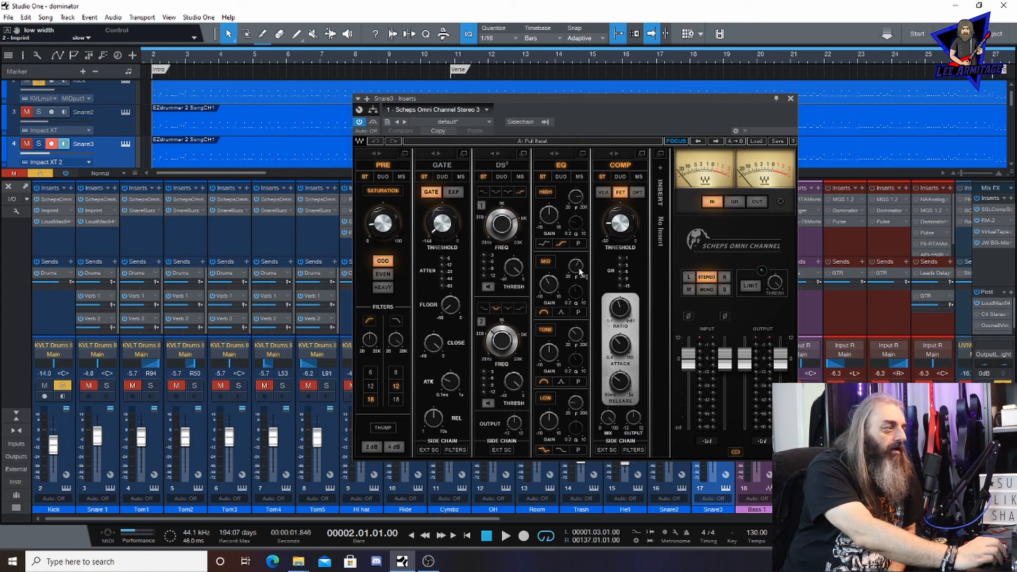
{"action": "mouse_move", "coordinate": [580, 273]}
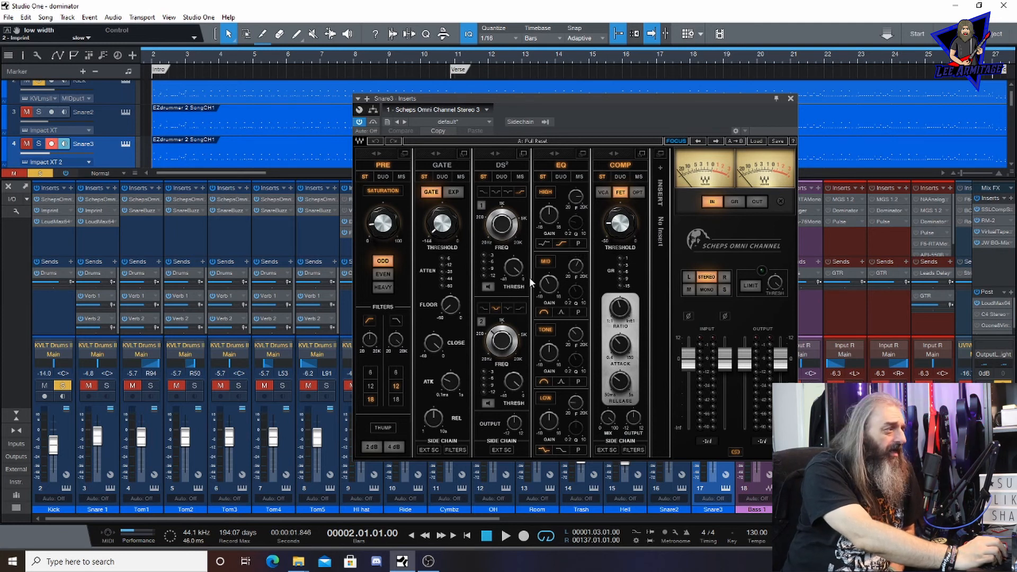
{"action": "mouse_move", "coordinate": [553, 282]}
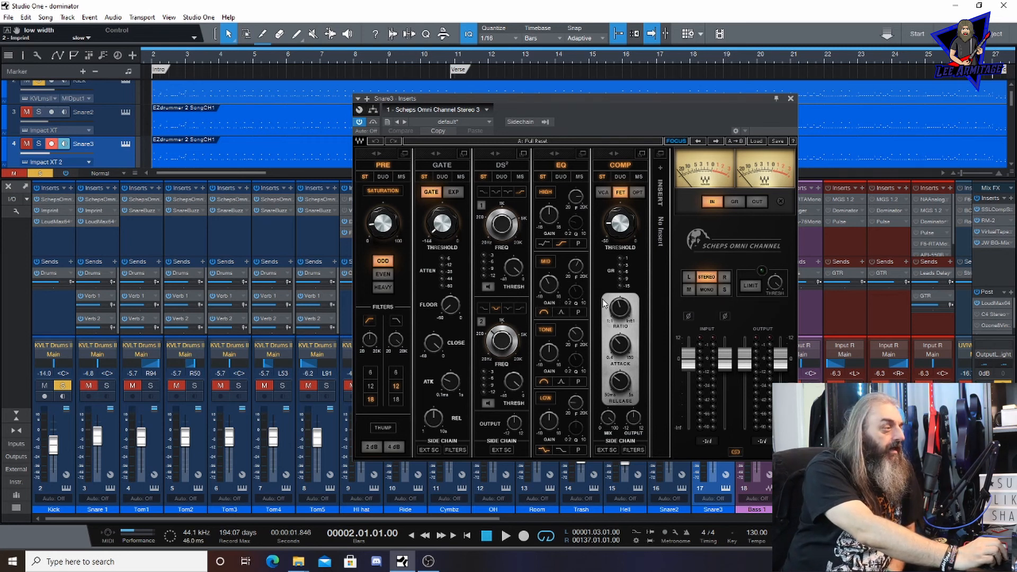
{"action": "left_click", "coordinate": [619, 308]}
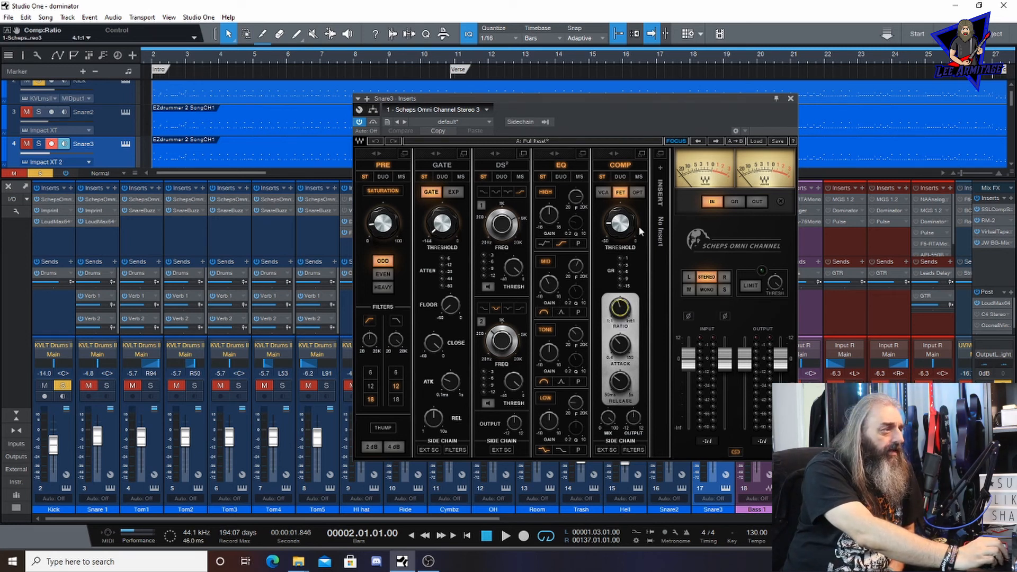
{"action": "mouse_move", "coordinate": [629, 227]}
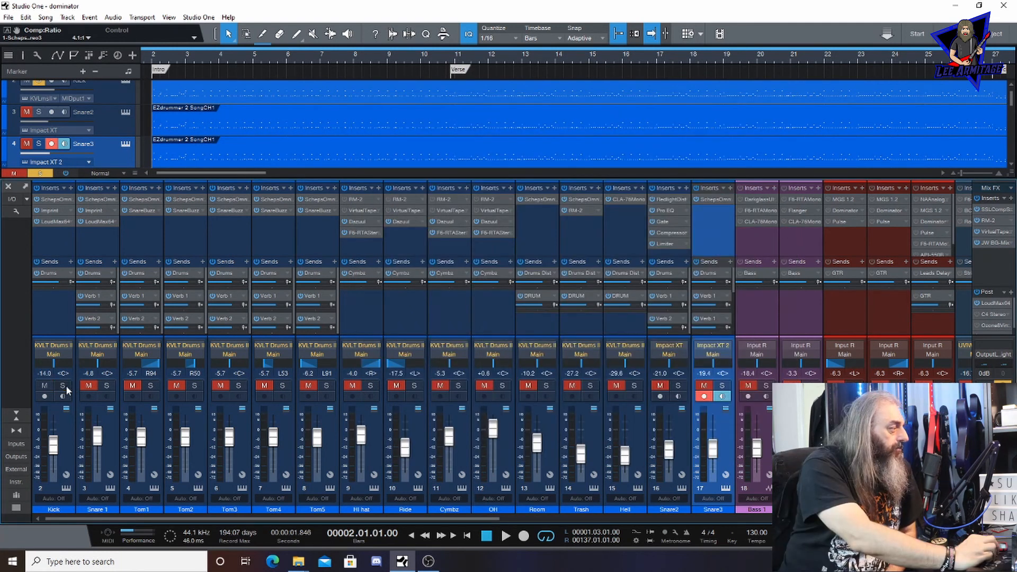
Step: Solo the Snare 1, Snare2 and Snare3 channels in place of the Kick and disarm recording on Snare3
{"action": "left_click", "coordinate": [106, 385]}
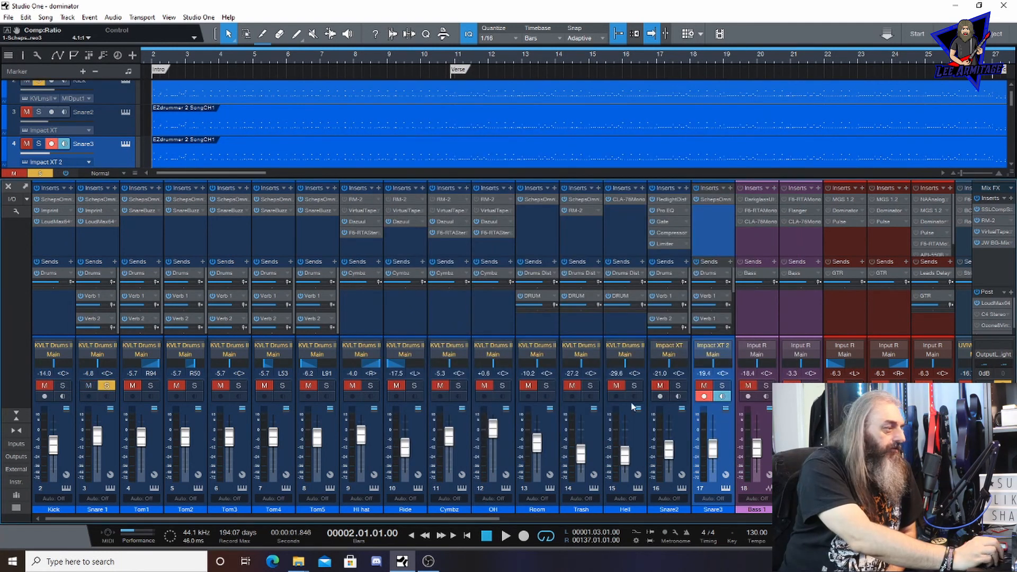
{"action": "left_click", "coordinate": [678, 385]}
{"action": "left_click", "coordinate": [722, 386]}
{"action": "left_click", "coordinate": [703, 397]}
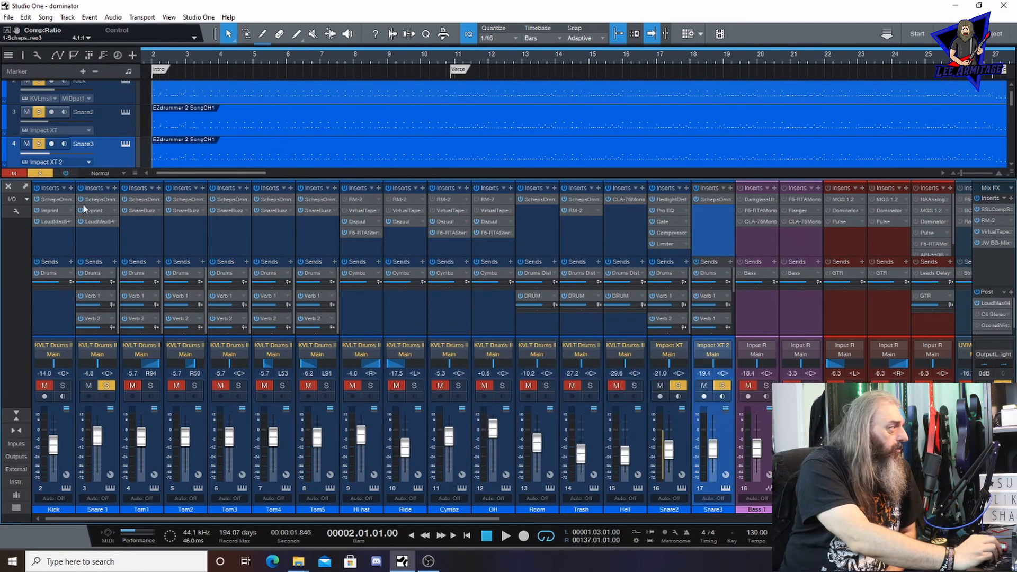
Step: Compare the soloed snares by playing the intro with their inserts bypassed and again with the inserts enabled
{"action": "left_click", "coordinate": [80, 189]}
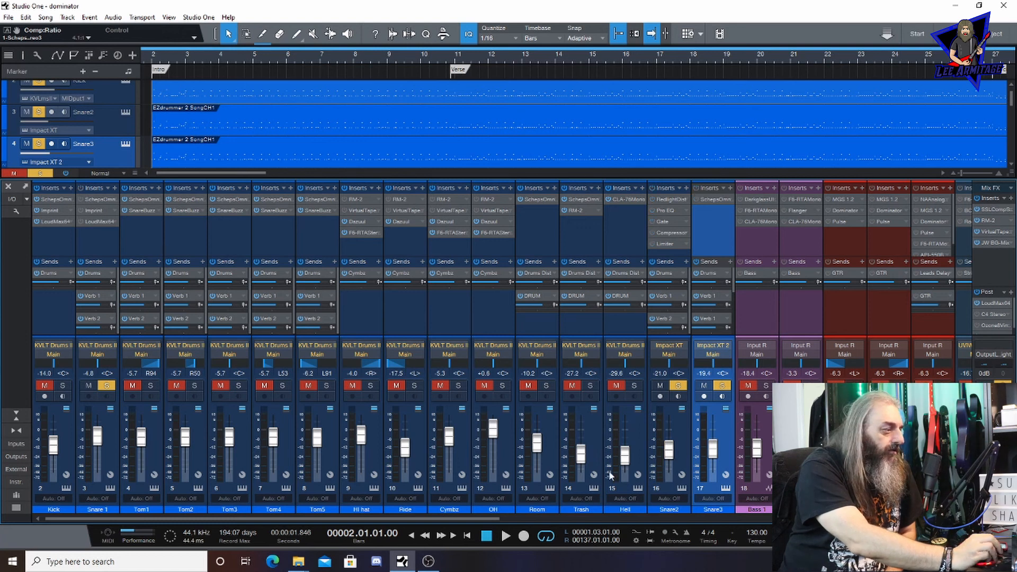
{"action": "left_click", "coordinate": [509, 537]}
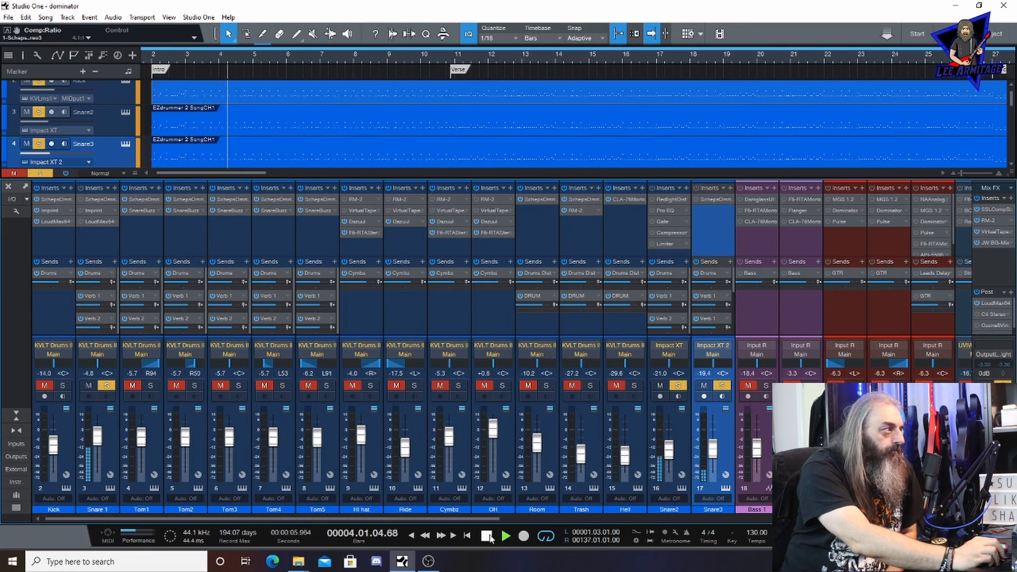
{"action": "left_click", "coordinate": [489, 537]}
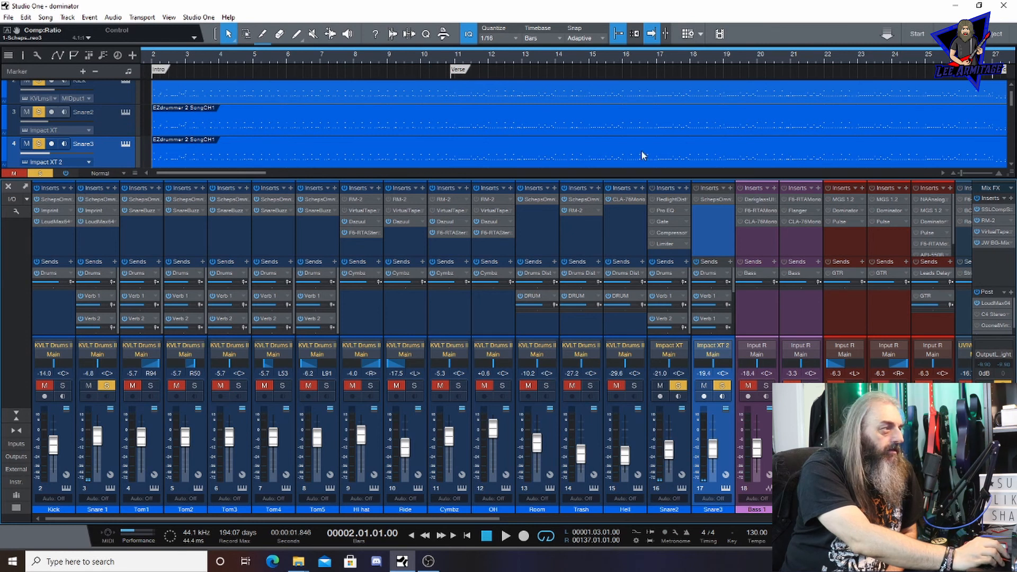
{"action": "left_click", "coordinate": [505, 536]}
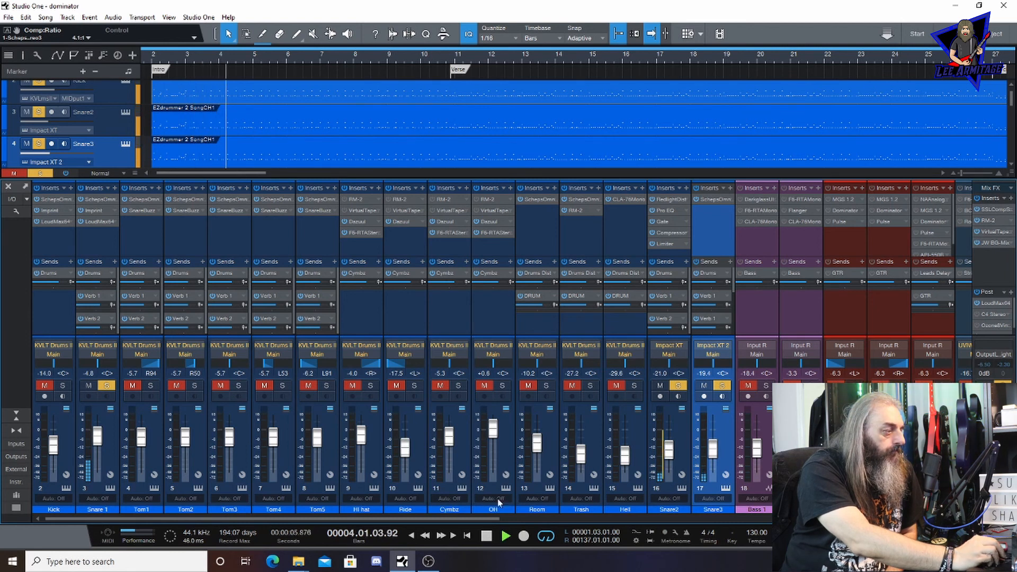
{"action": "left_click", "coordinate": [490, 538]}
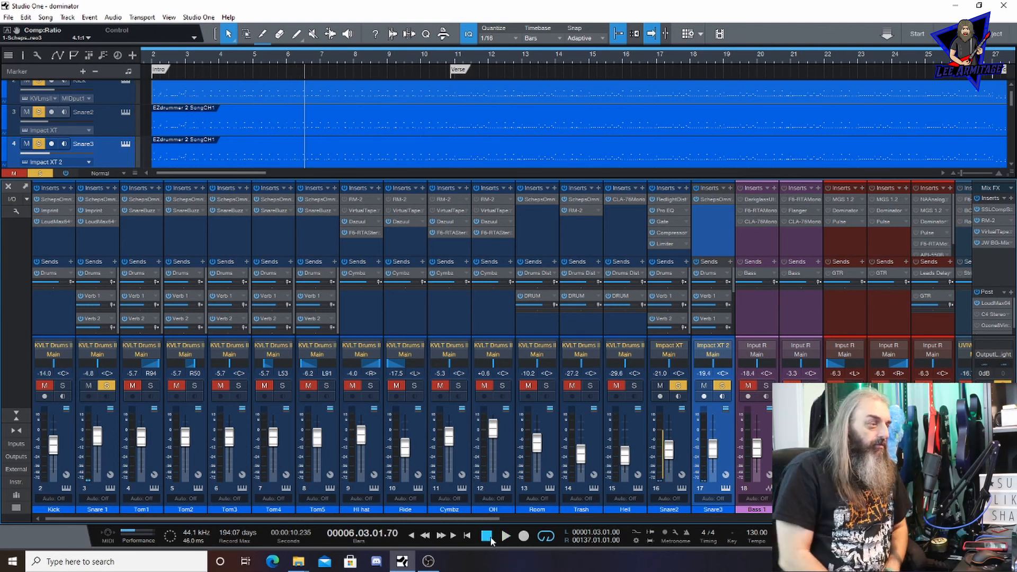